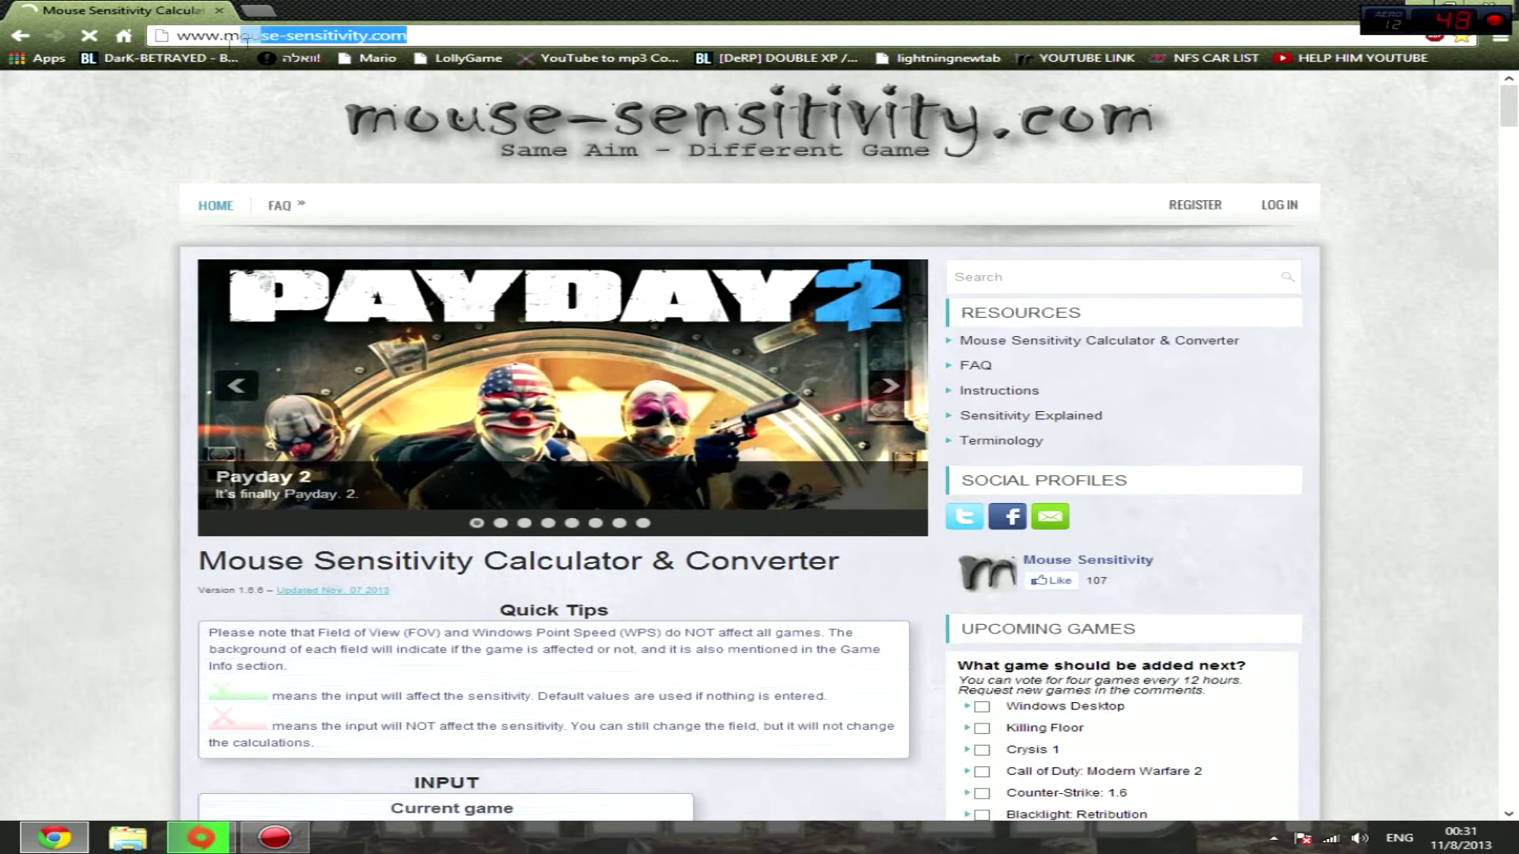
Move focus from the address bar onto the loaded Mouse Sensitivity Calculator page
click(510, 33)
scroll(672, 583, down, 2)
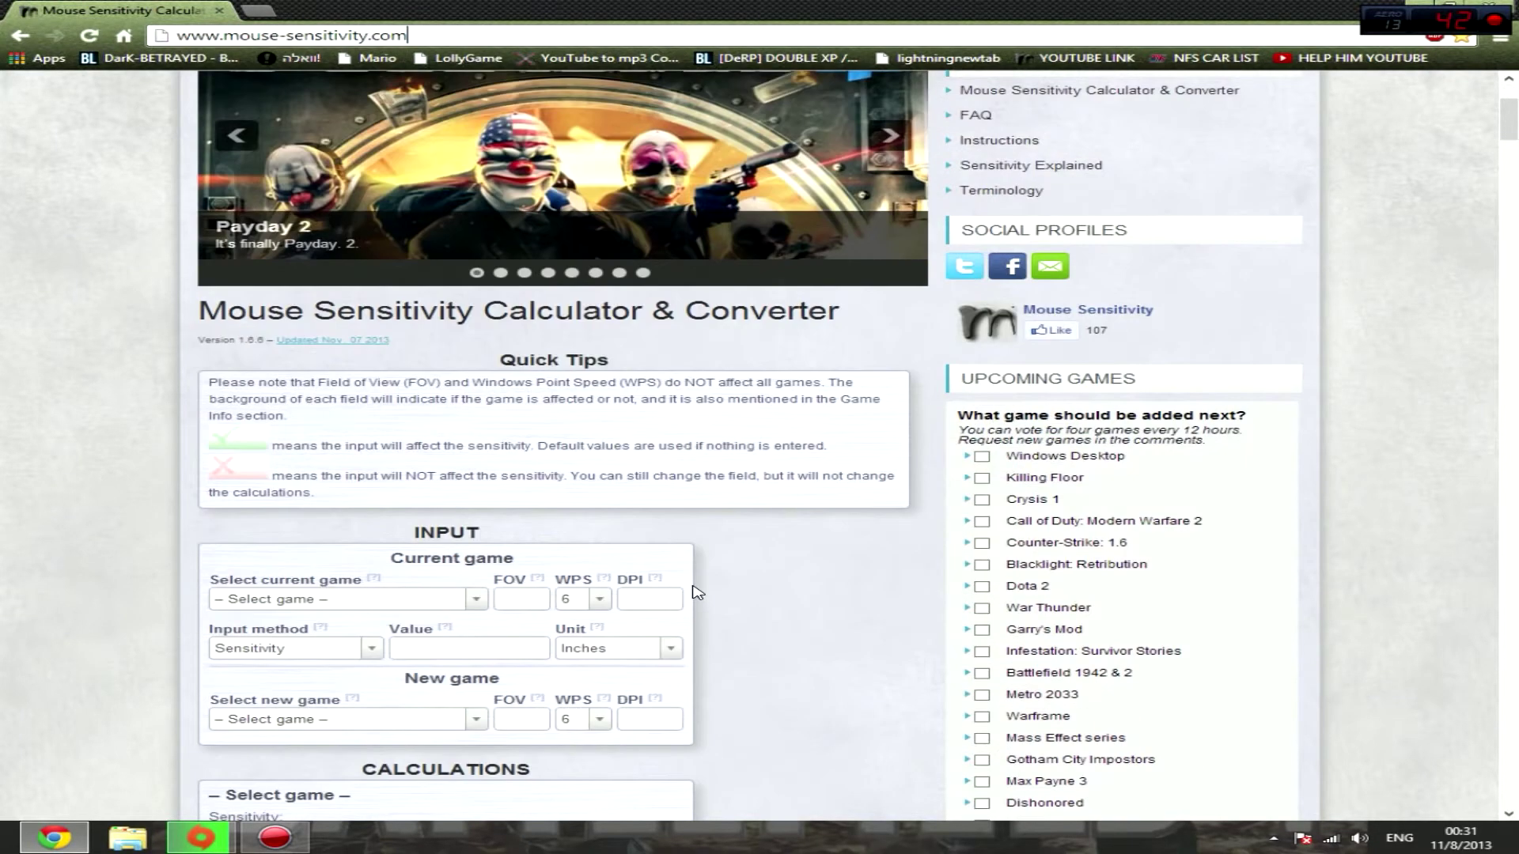
scroll(696, 582, down, 1)
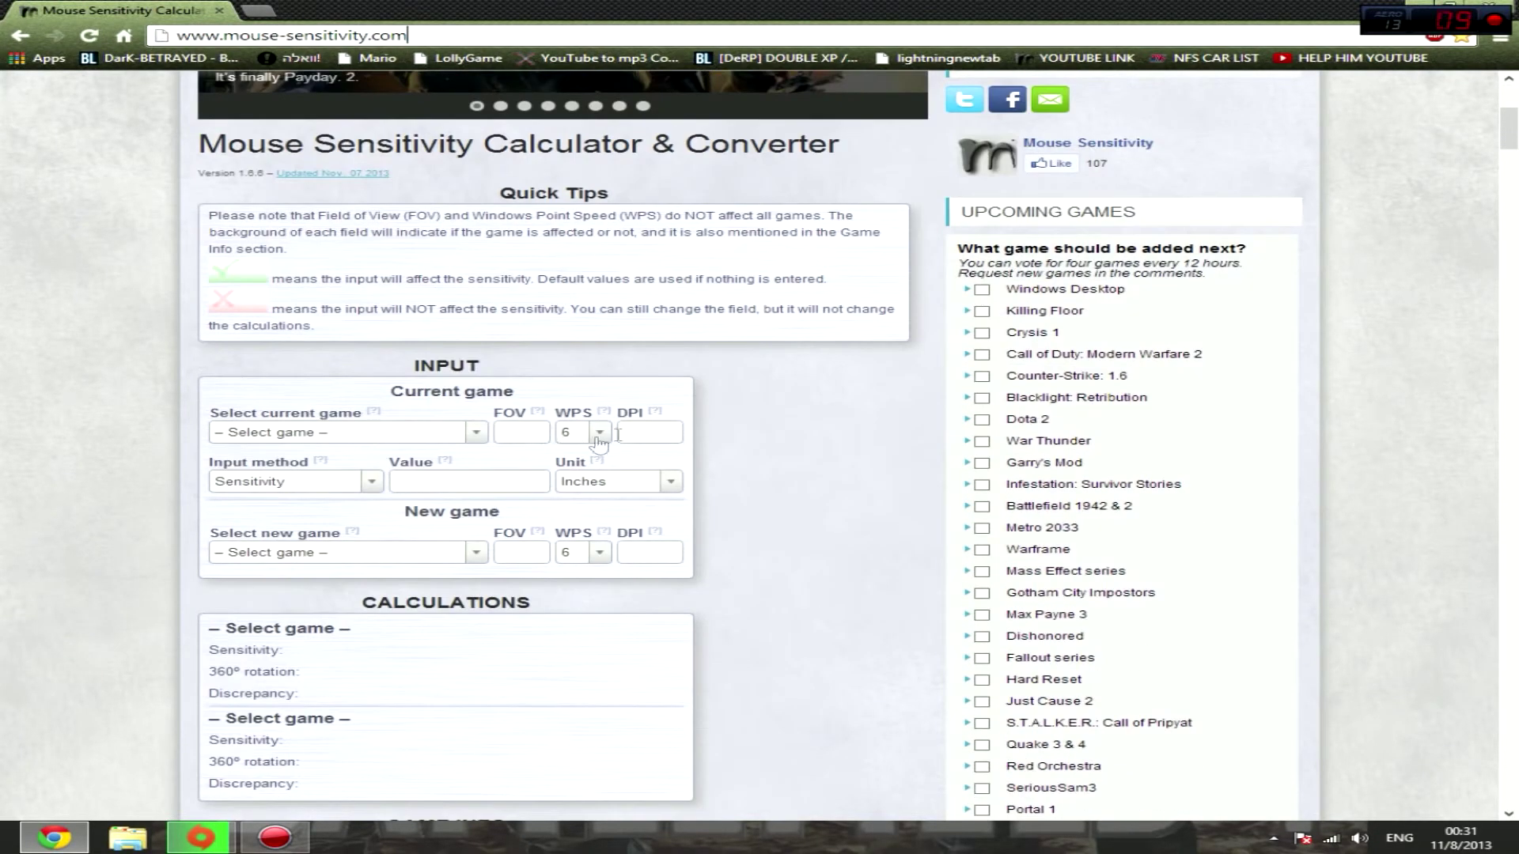
Choose Battlefield 3 as the current game and highlight the tips about which inputs matter
click(476, 436)
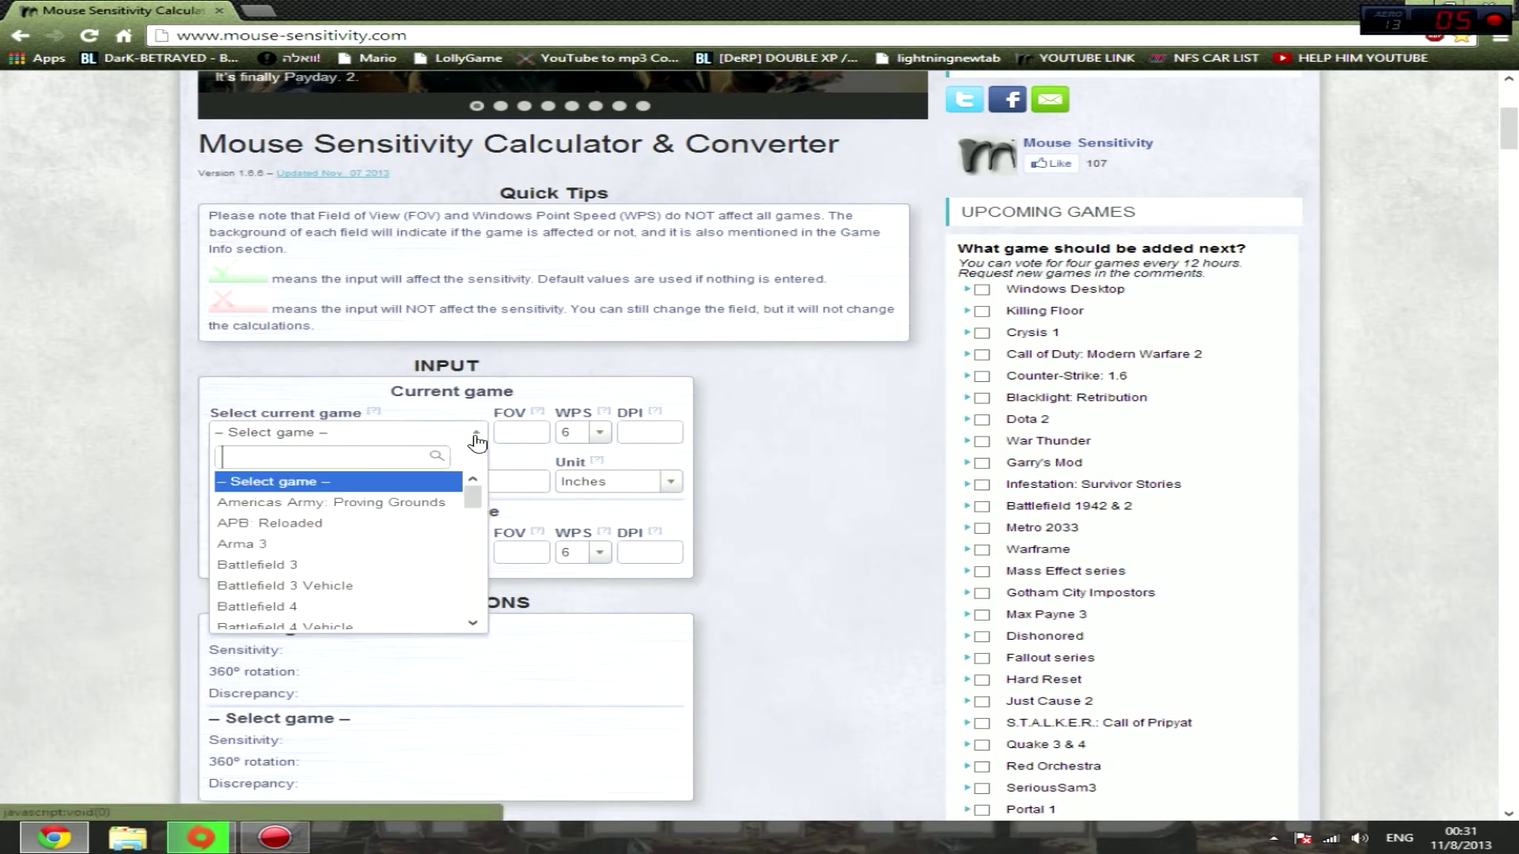
click(313, 565)
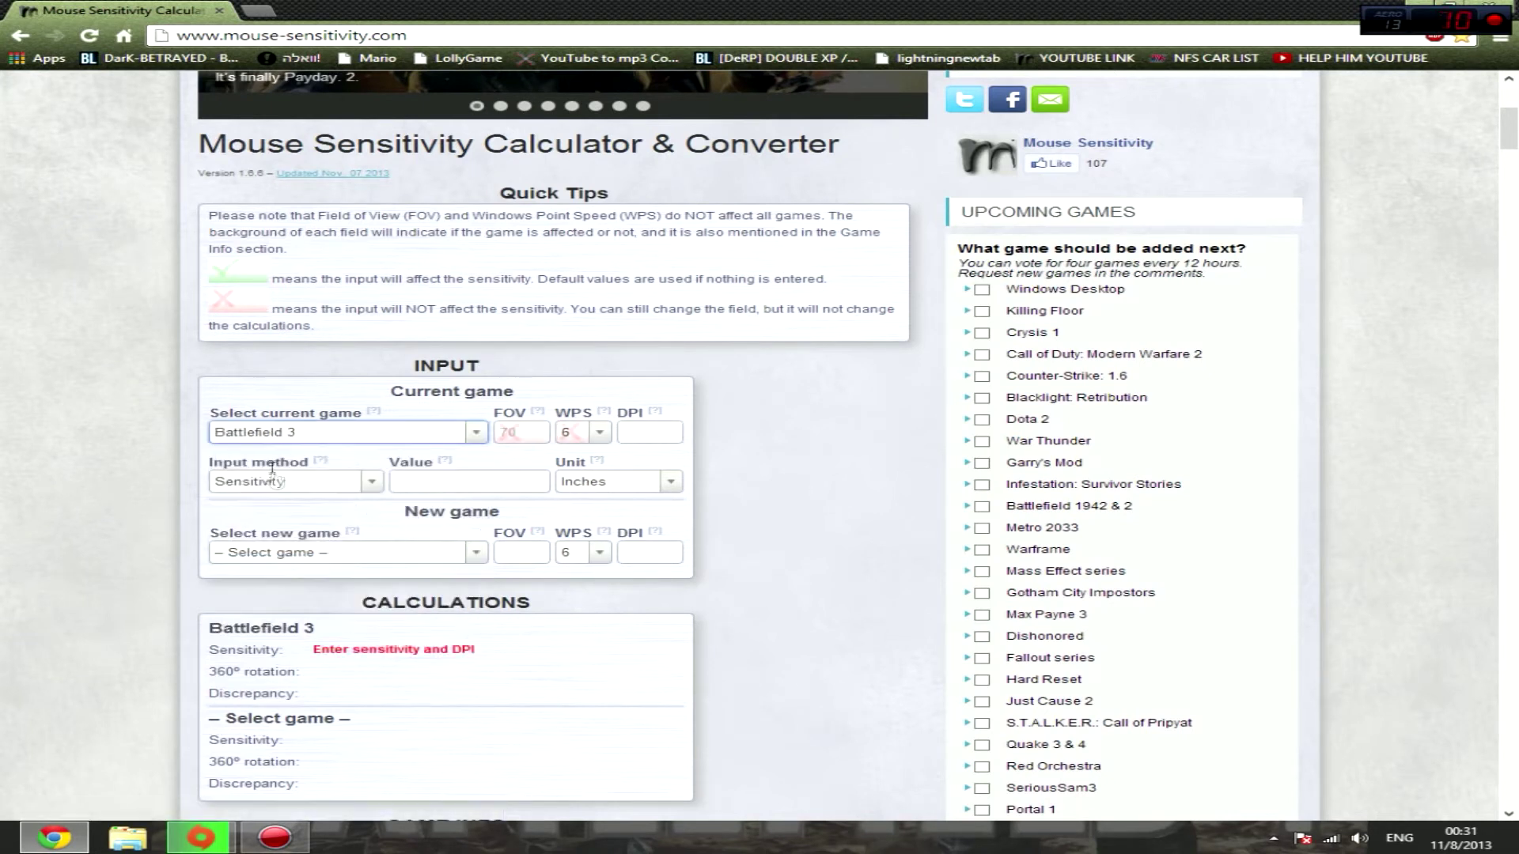
click(528, 431)
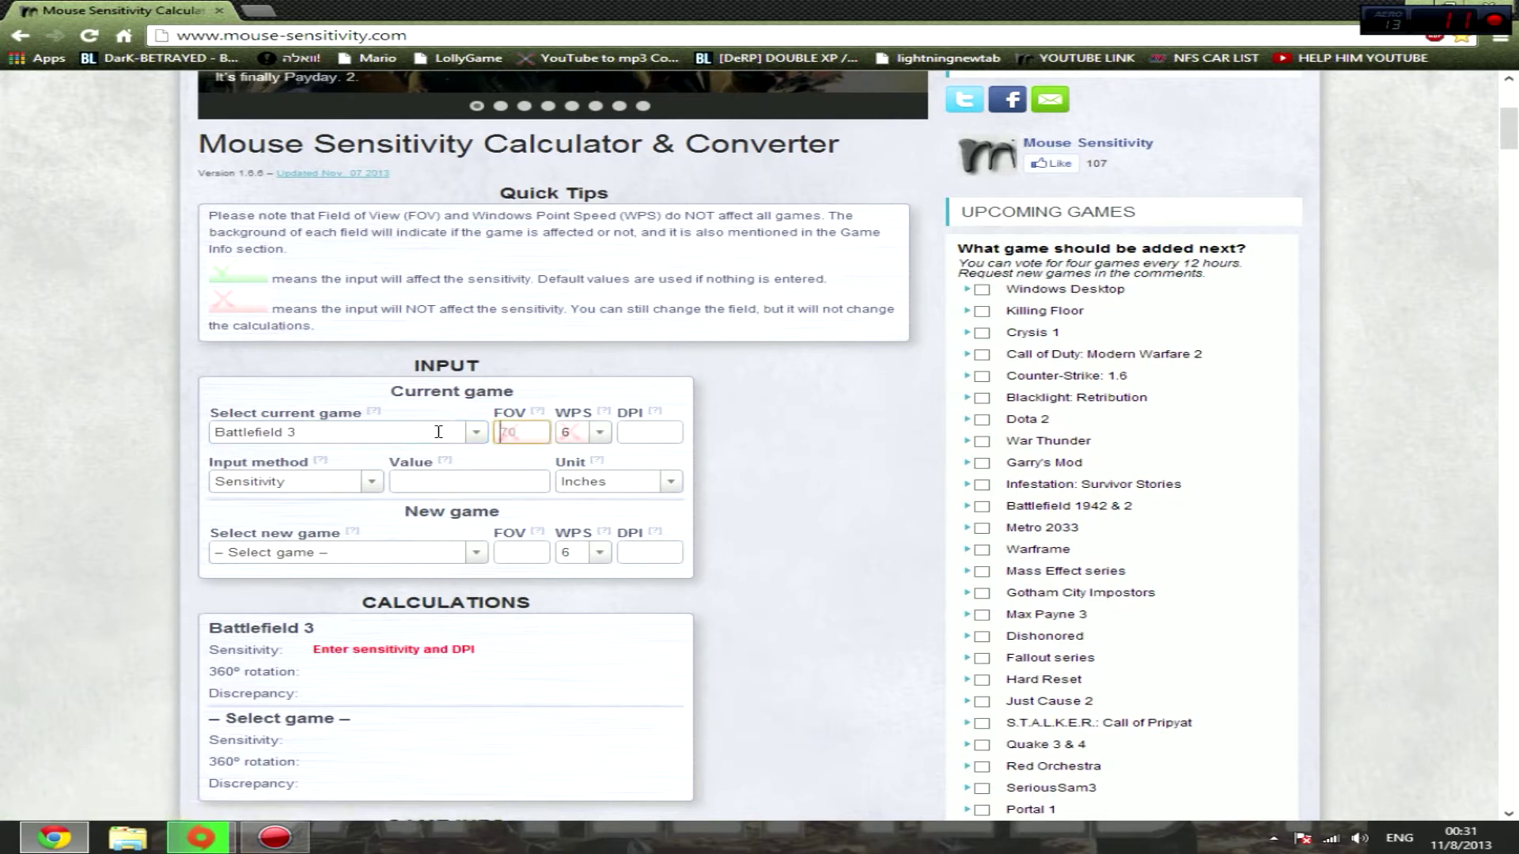
drag(271, 281, 862, 286)
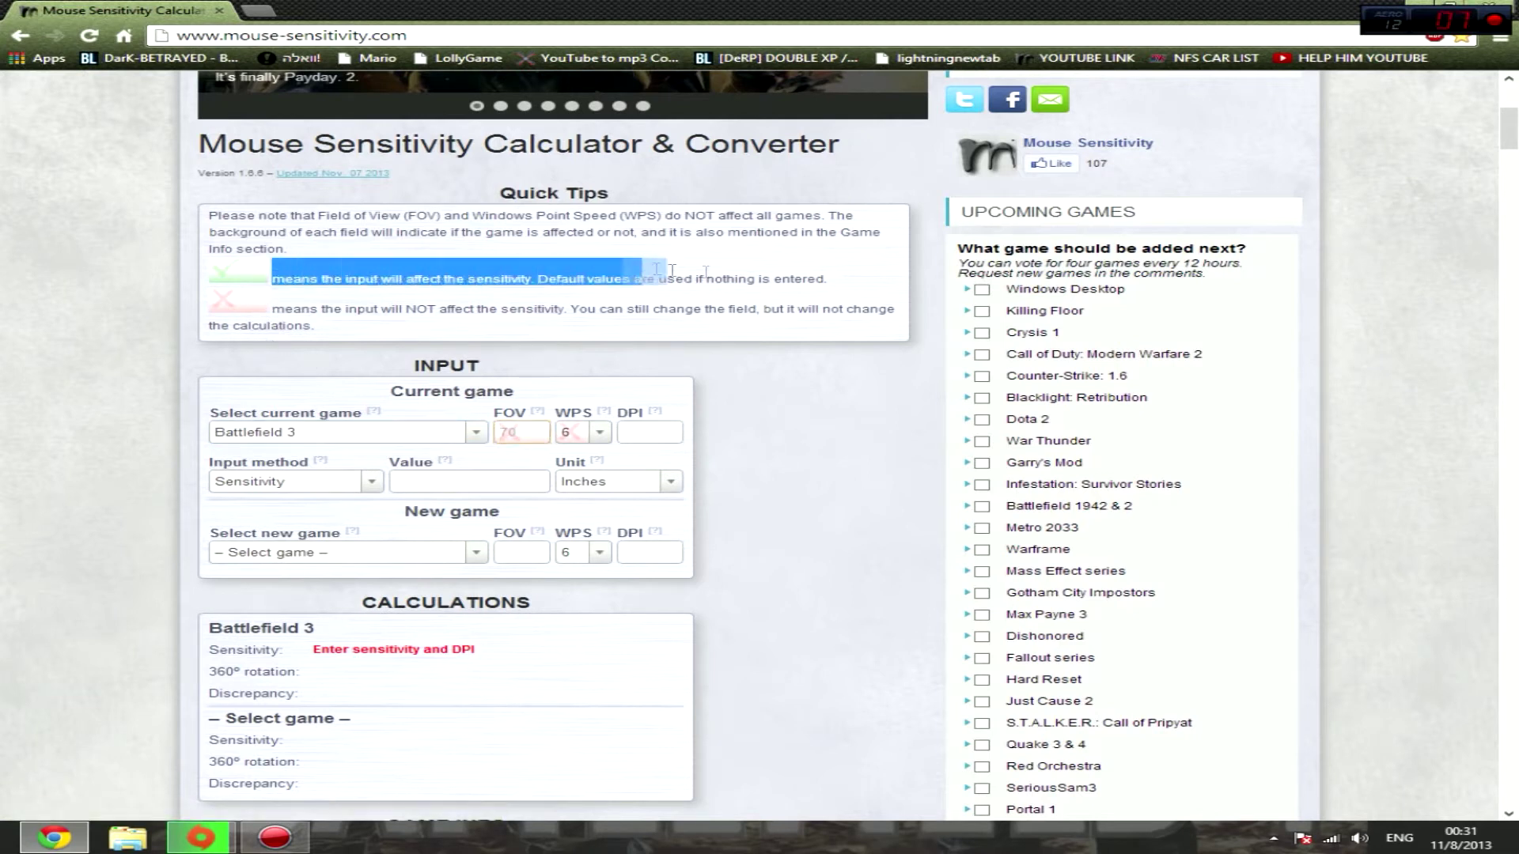
drag(272, 309, 897, 311)
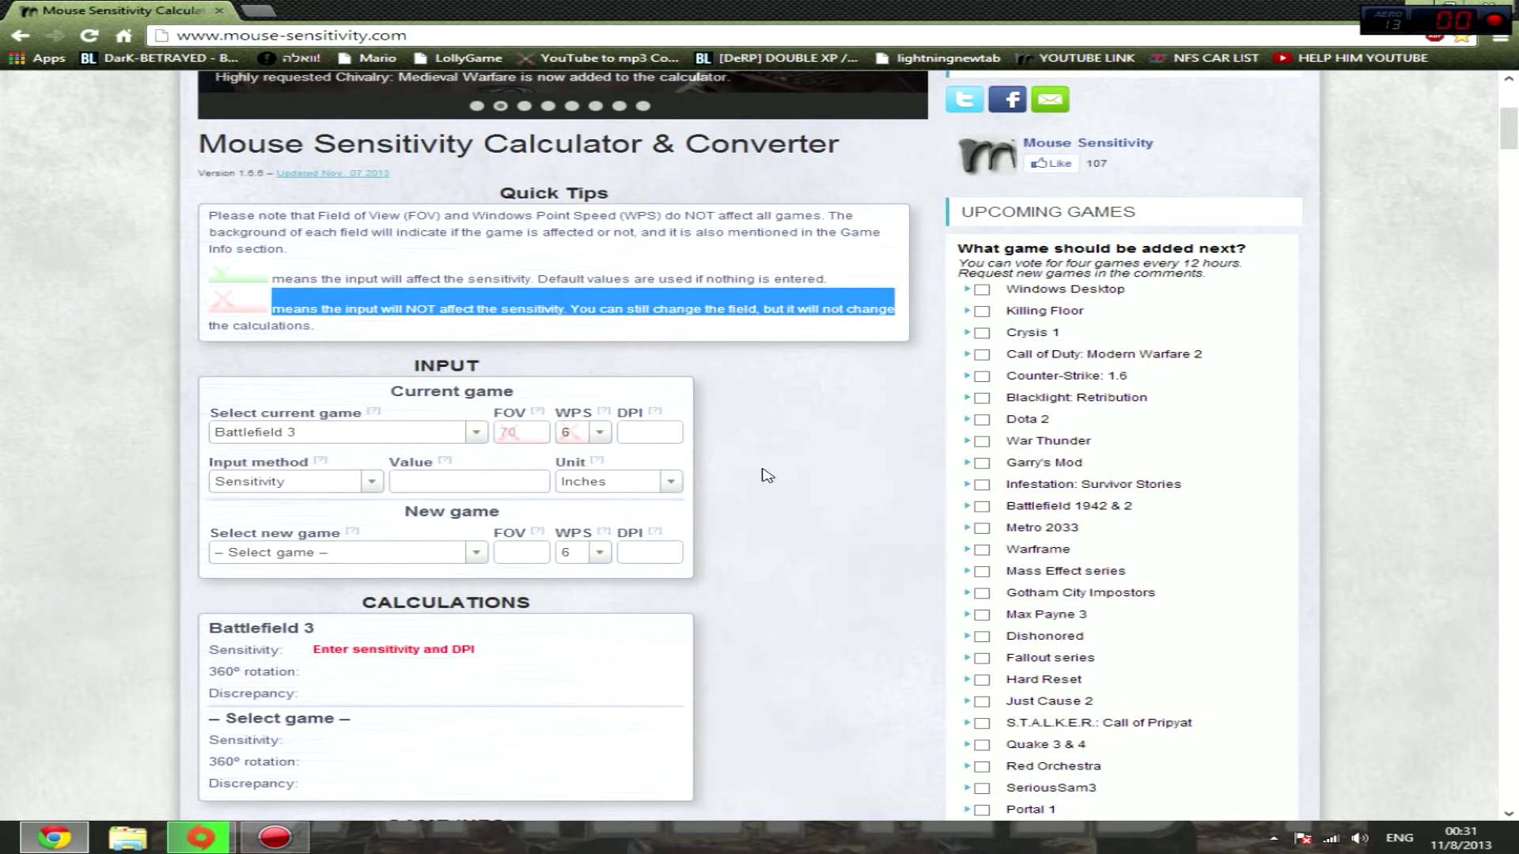
Keep Sensitivity as the input method, set the unit to Cm, and select the DPI field for 400
click(371, 482)
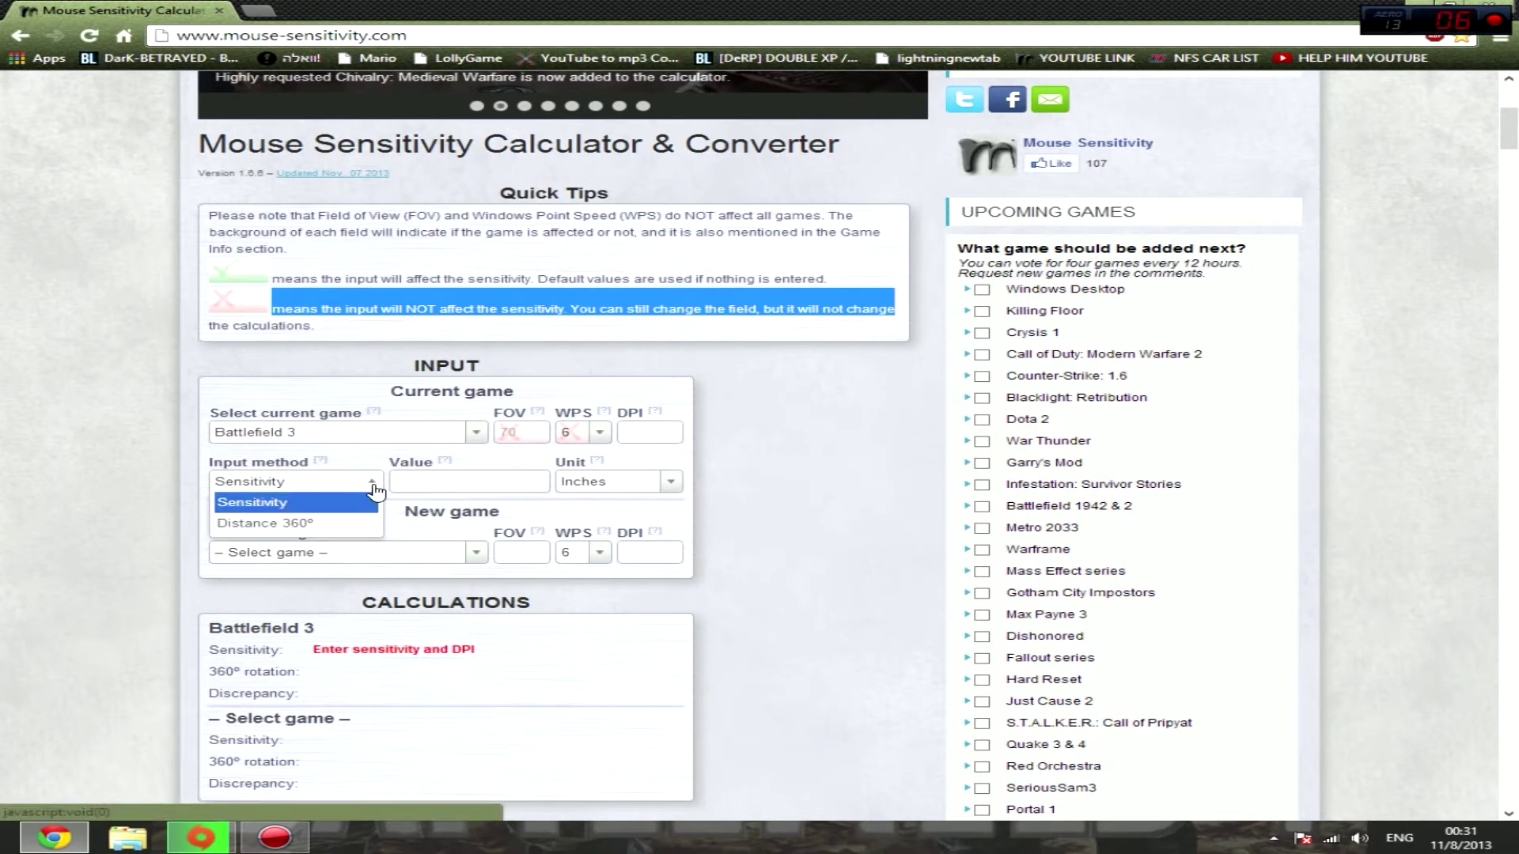
click(374, 490)
click(670, 482)
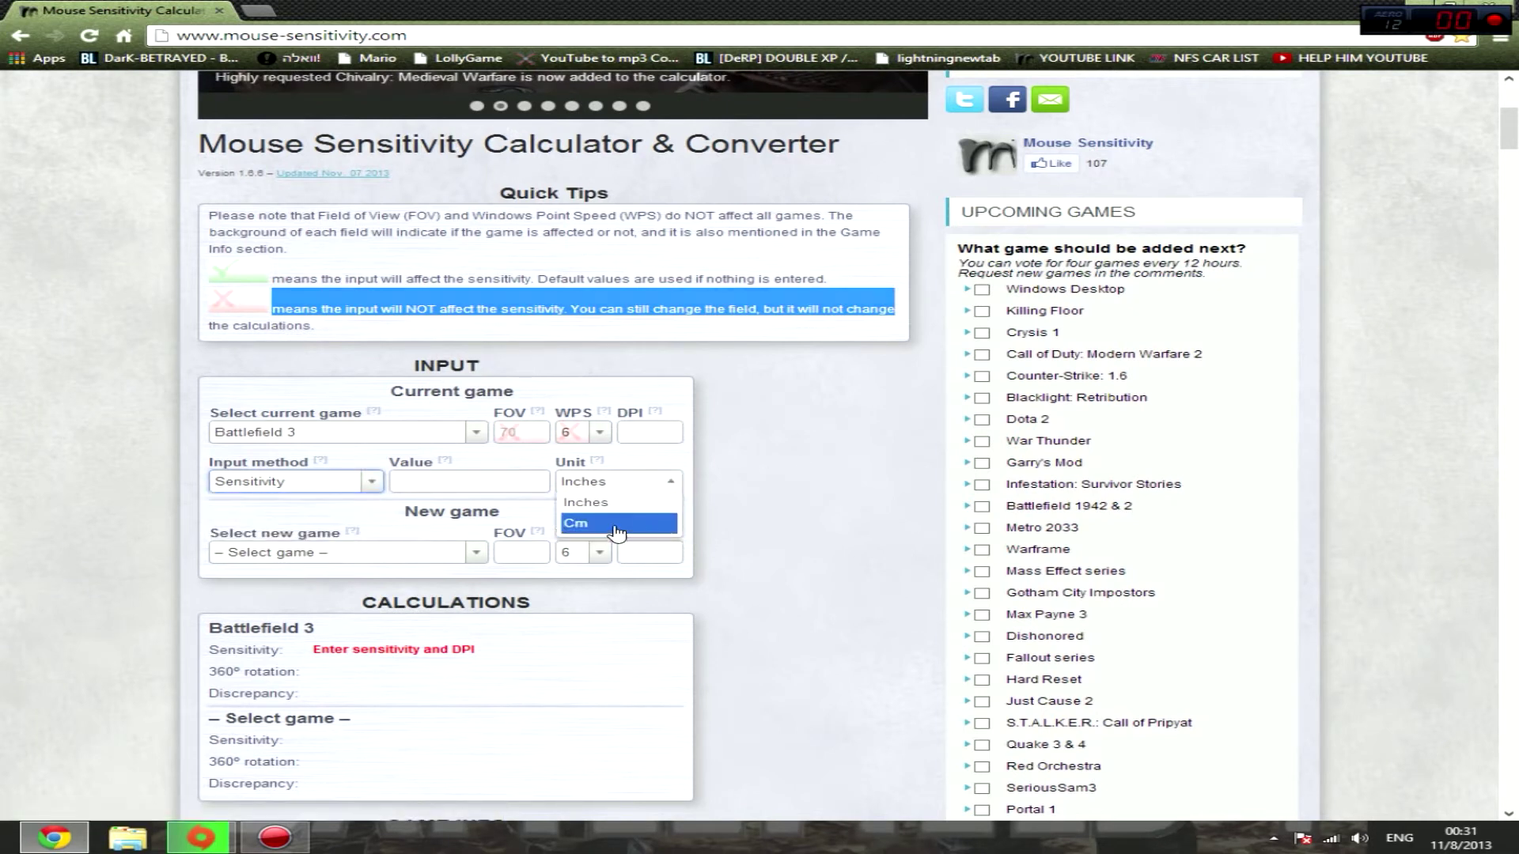
click(616, 524)
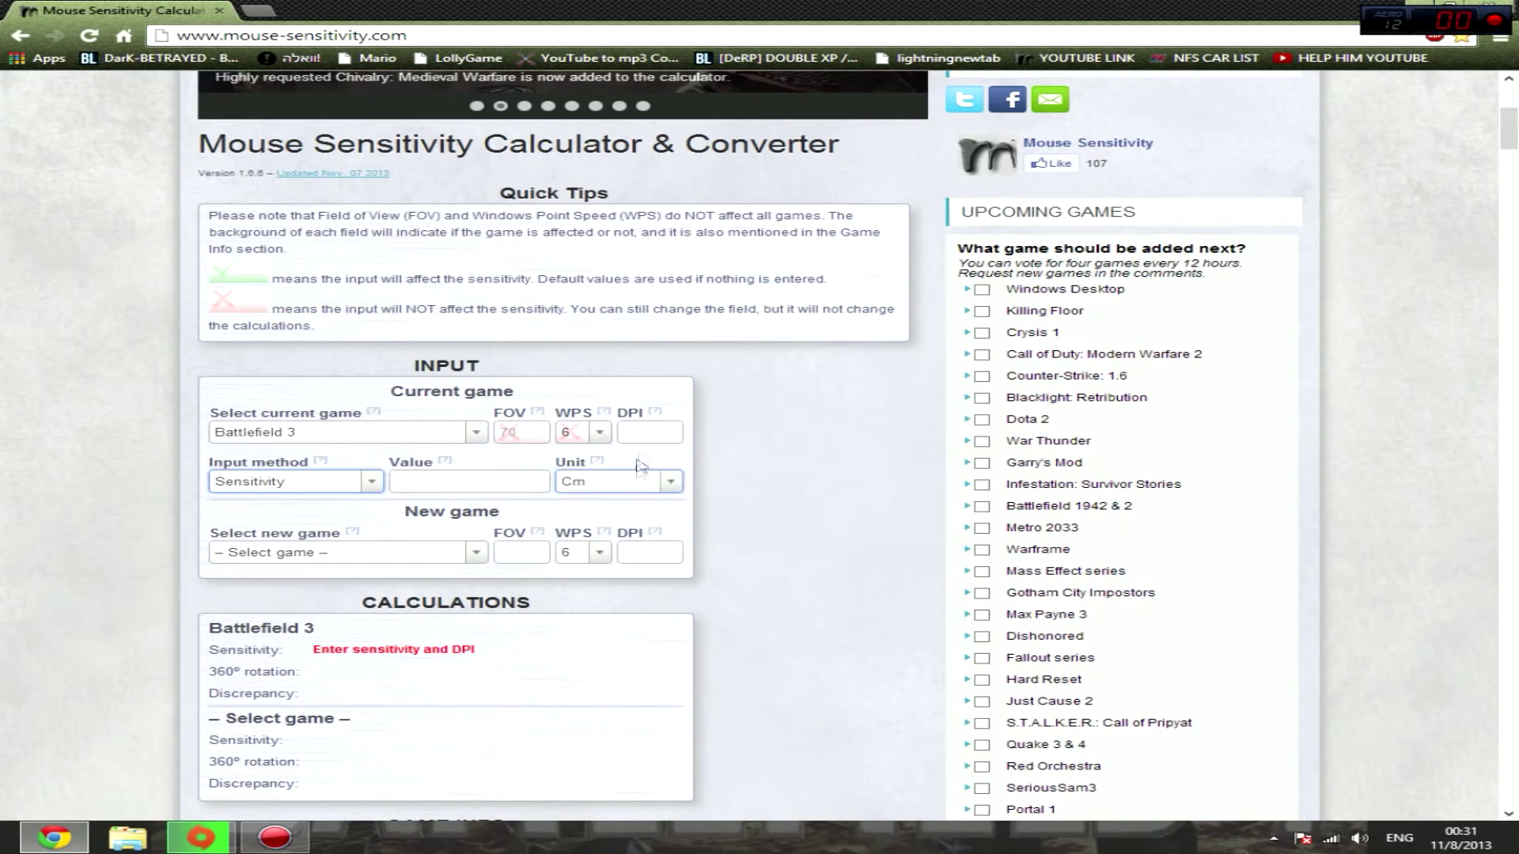
click(647, 432)
text(400)
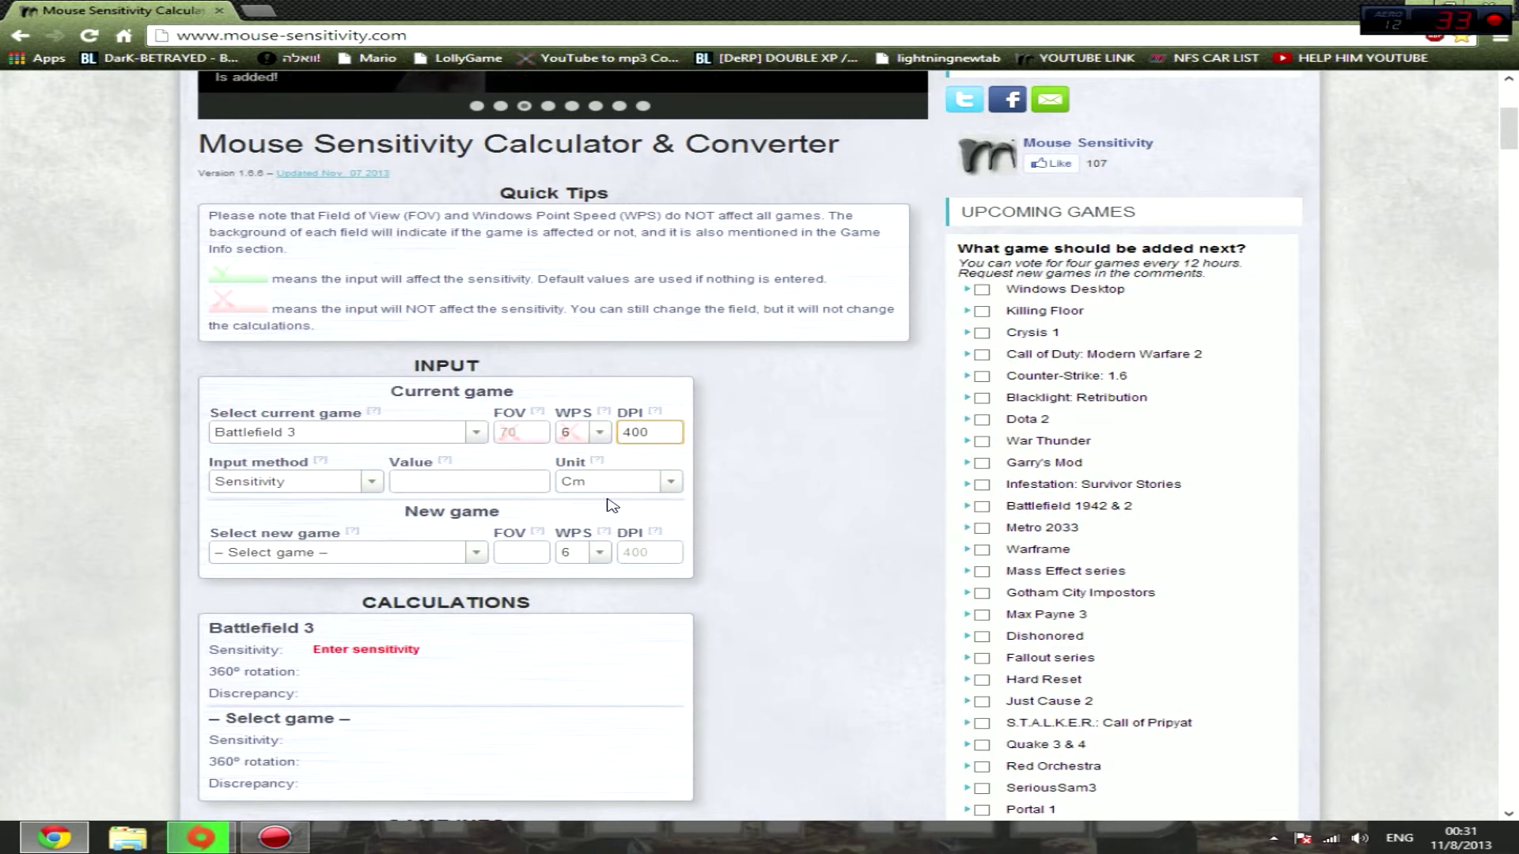
right_click(123, 840)
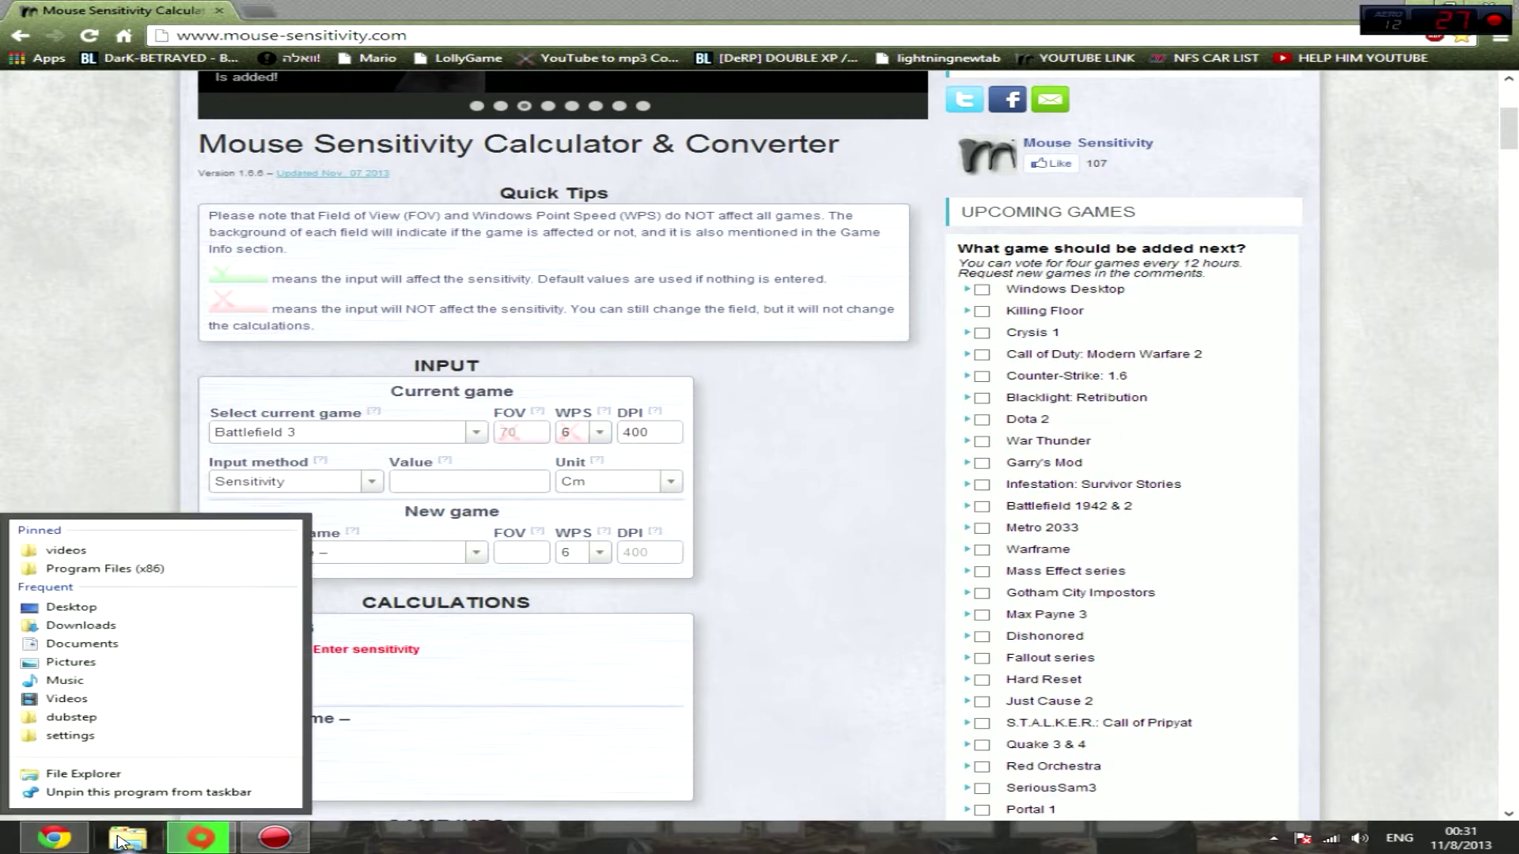
Browse File Explorer to Documents > Battlefield 3 > settings, minimizing the Origin window
click(119, 648)
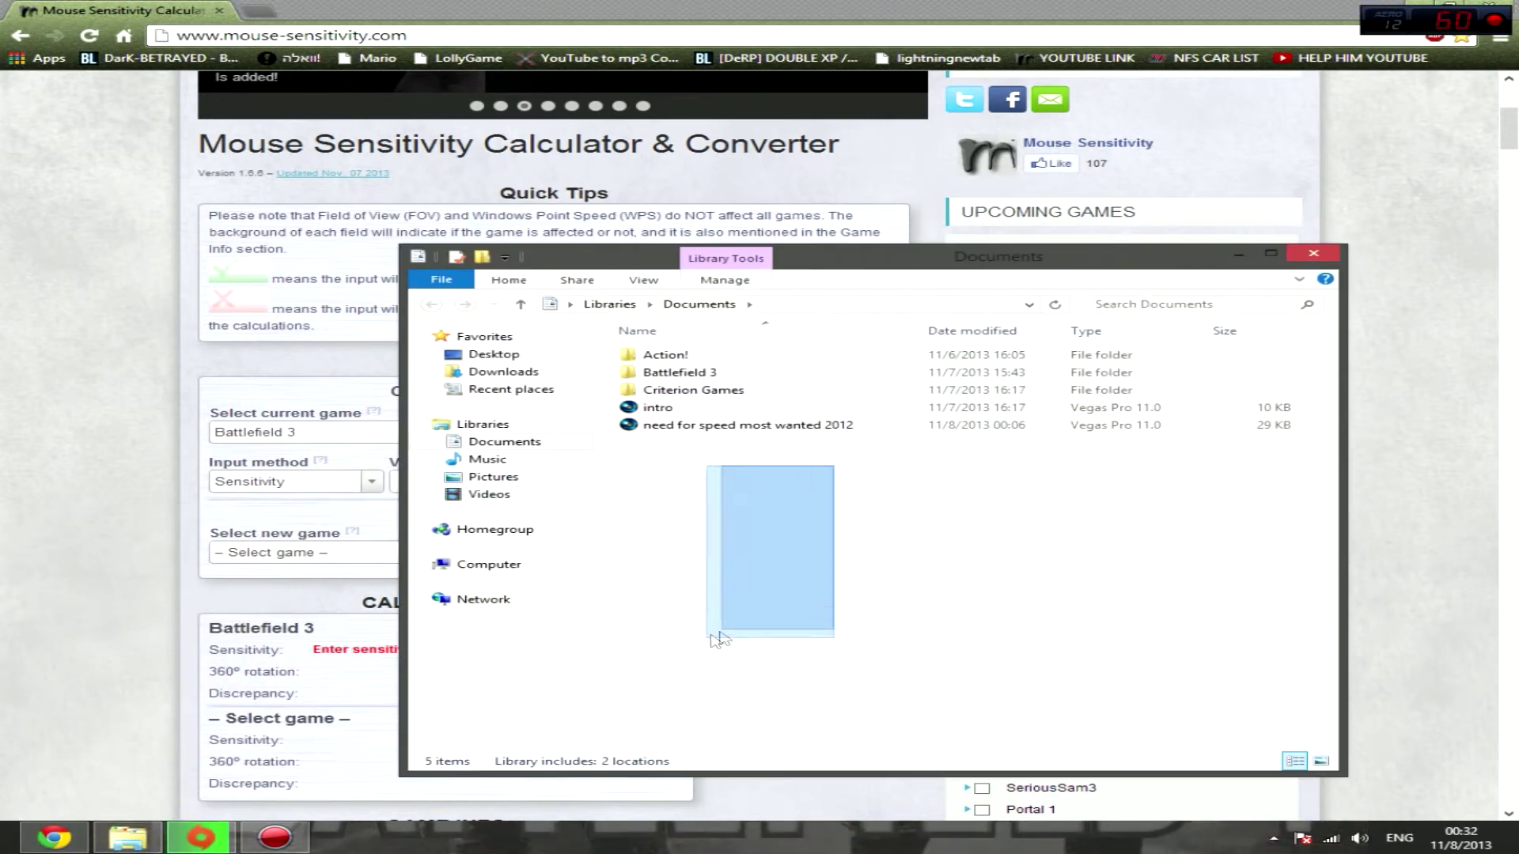
drag(833, 466, 584, 649)
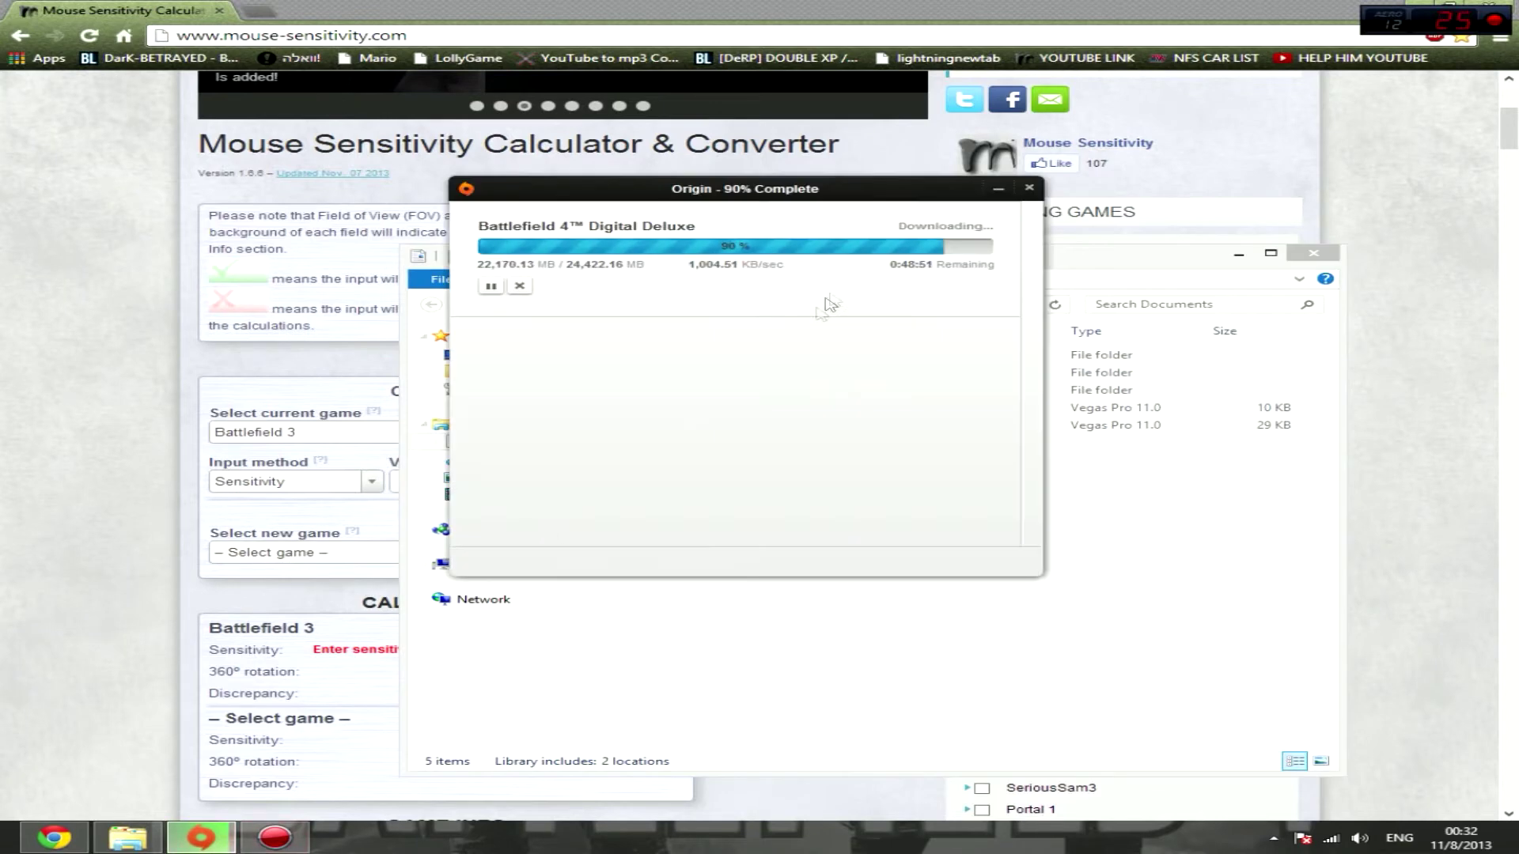
click(1001, 190)
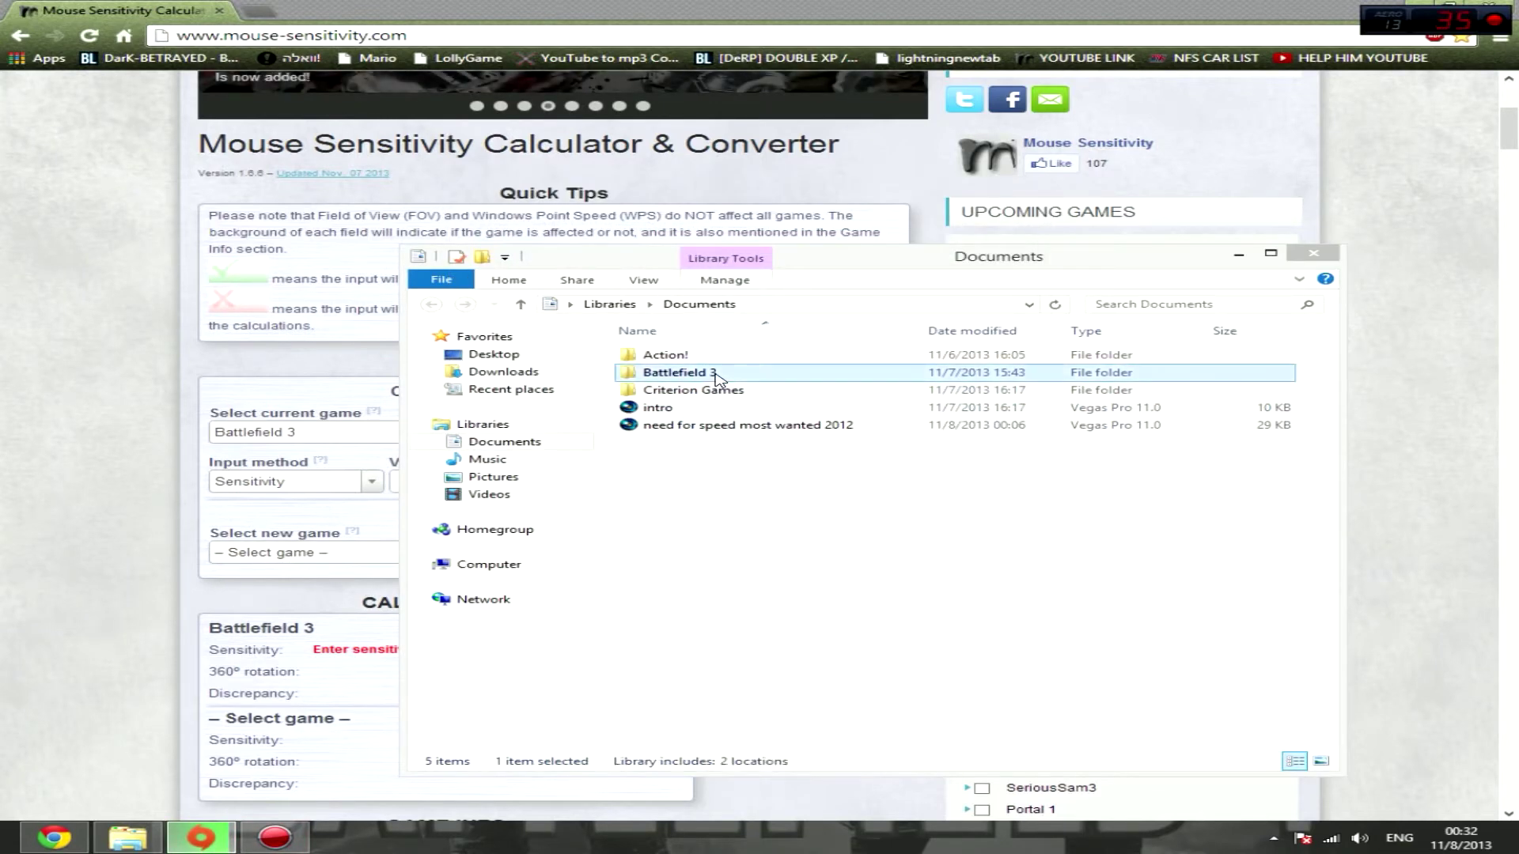
double_click(688, 372)
double_click(667, 377)
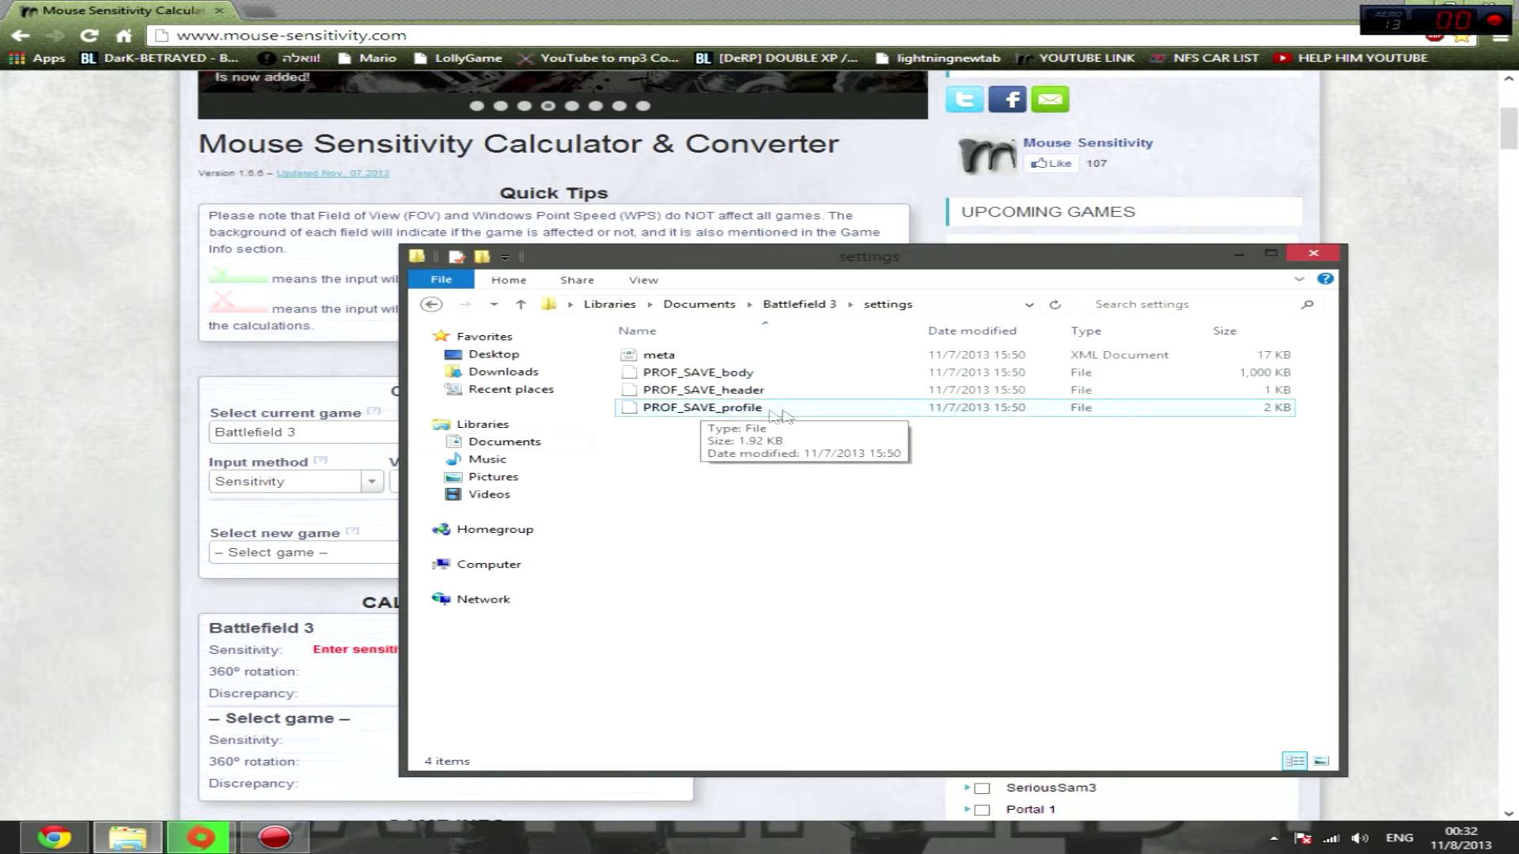
Open PROF_SAVE_profile in WordPad and locate the two mouse sensitivity lines
double_click(684, 412)
scroll(695, 420, down, 3)
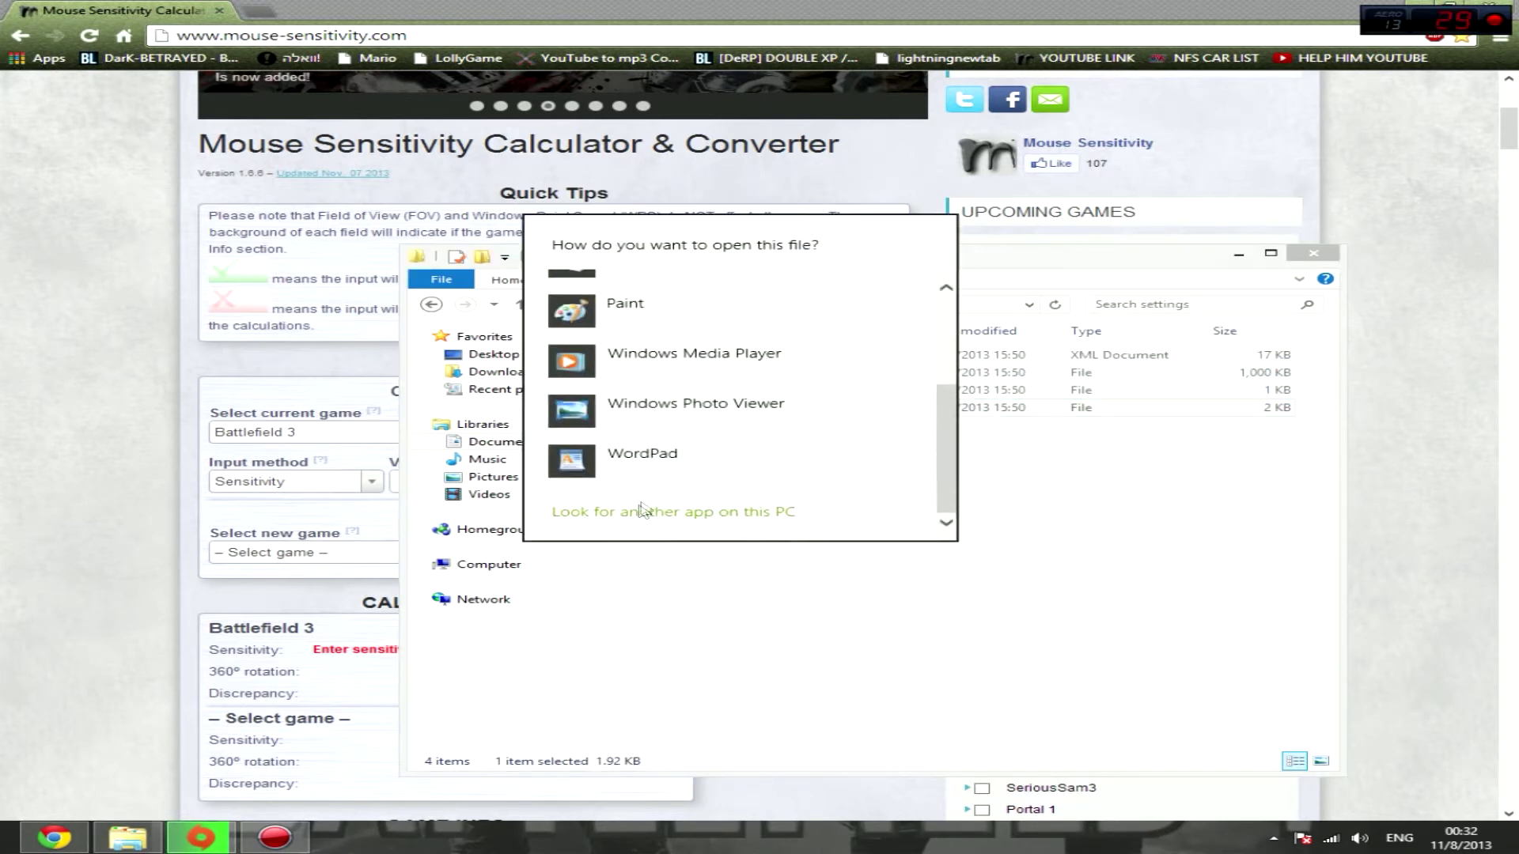
click(627, 468)
scroll(571, 491, down, 5)
scroll(571, 492, down, 3)
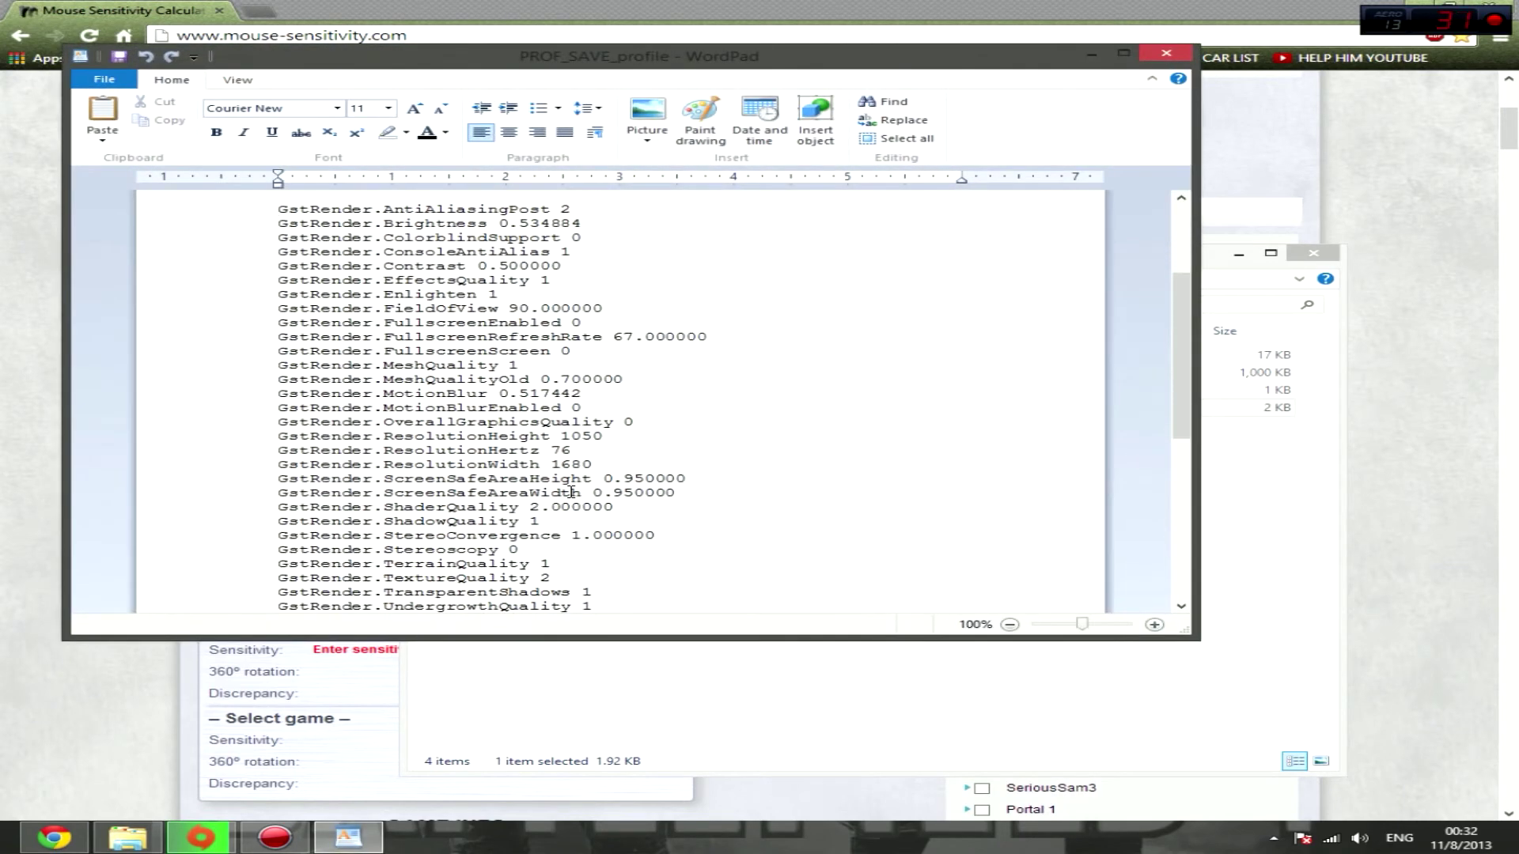
scroll(571, 492, down, 3)
scroll(571, 491, down, 1)
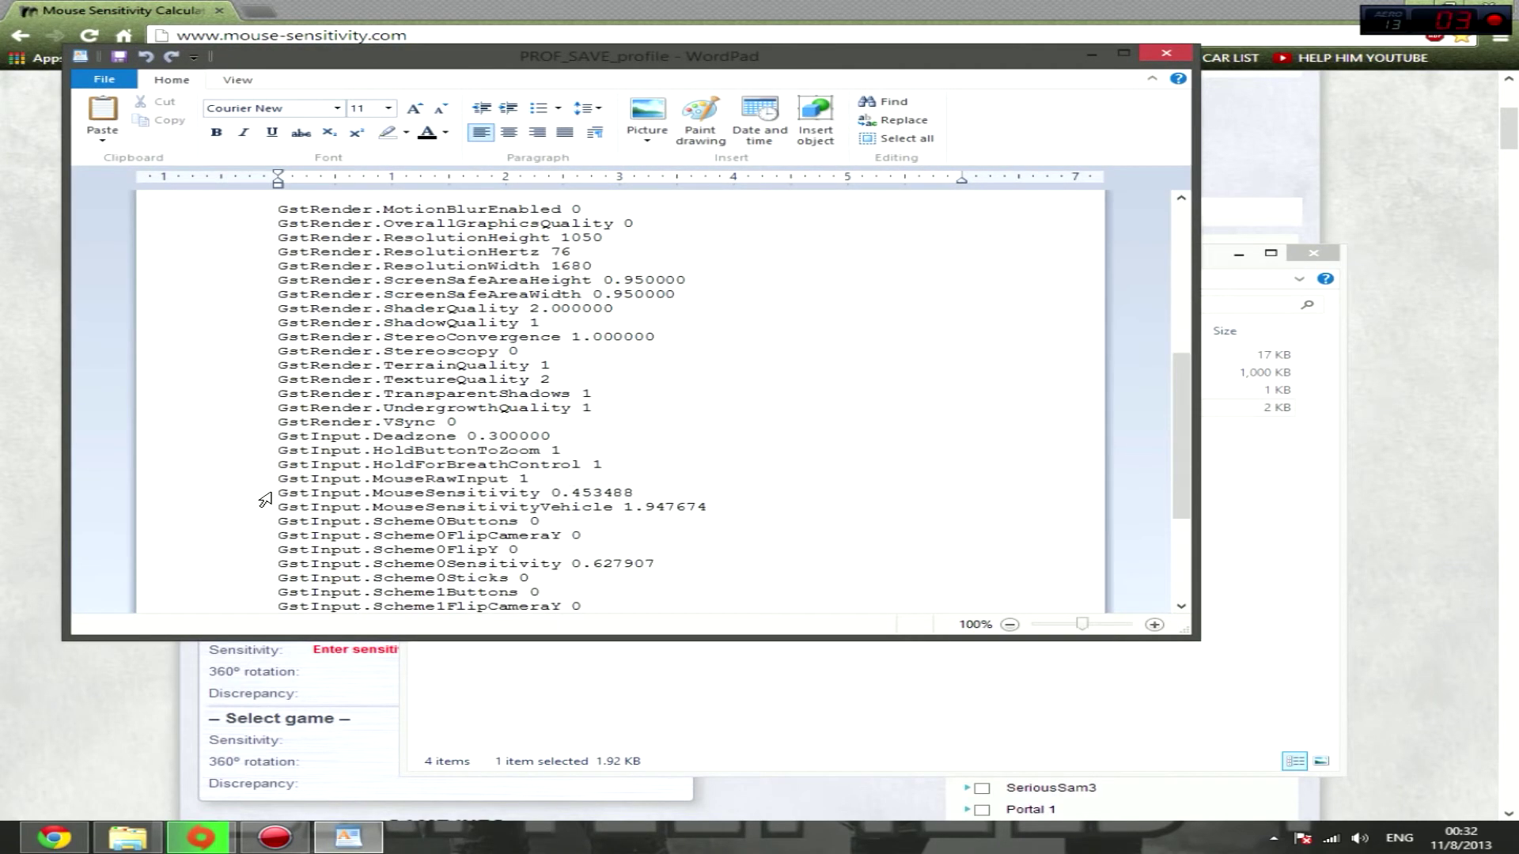
drag(282, 492, 727, 511)
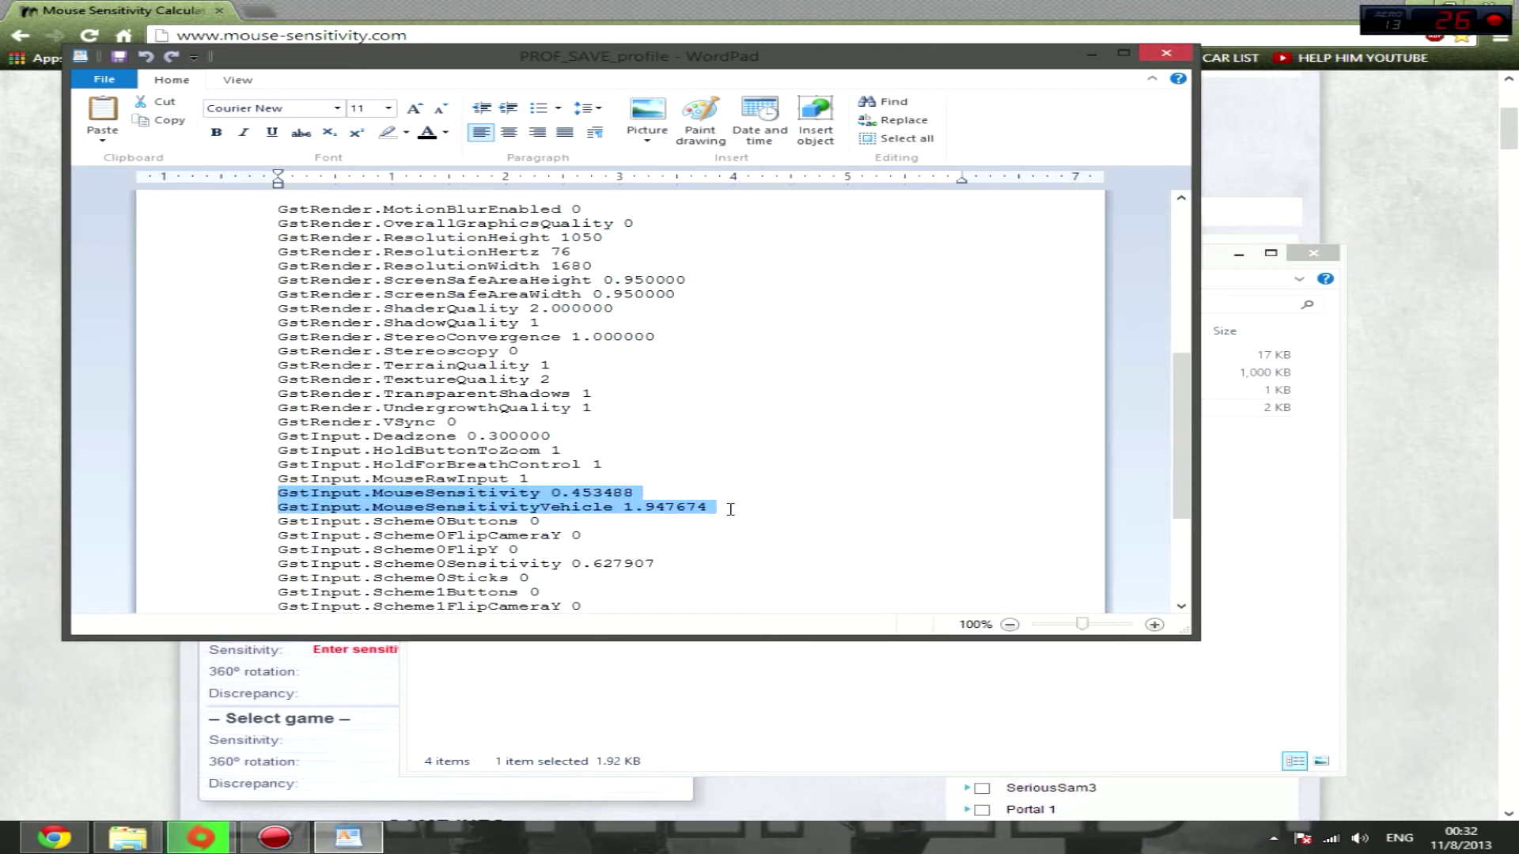
click(226, 513)
Select and copy the infantry MouseSensitivity value 0.453488
double_click(618, 493)
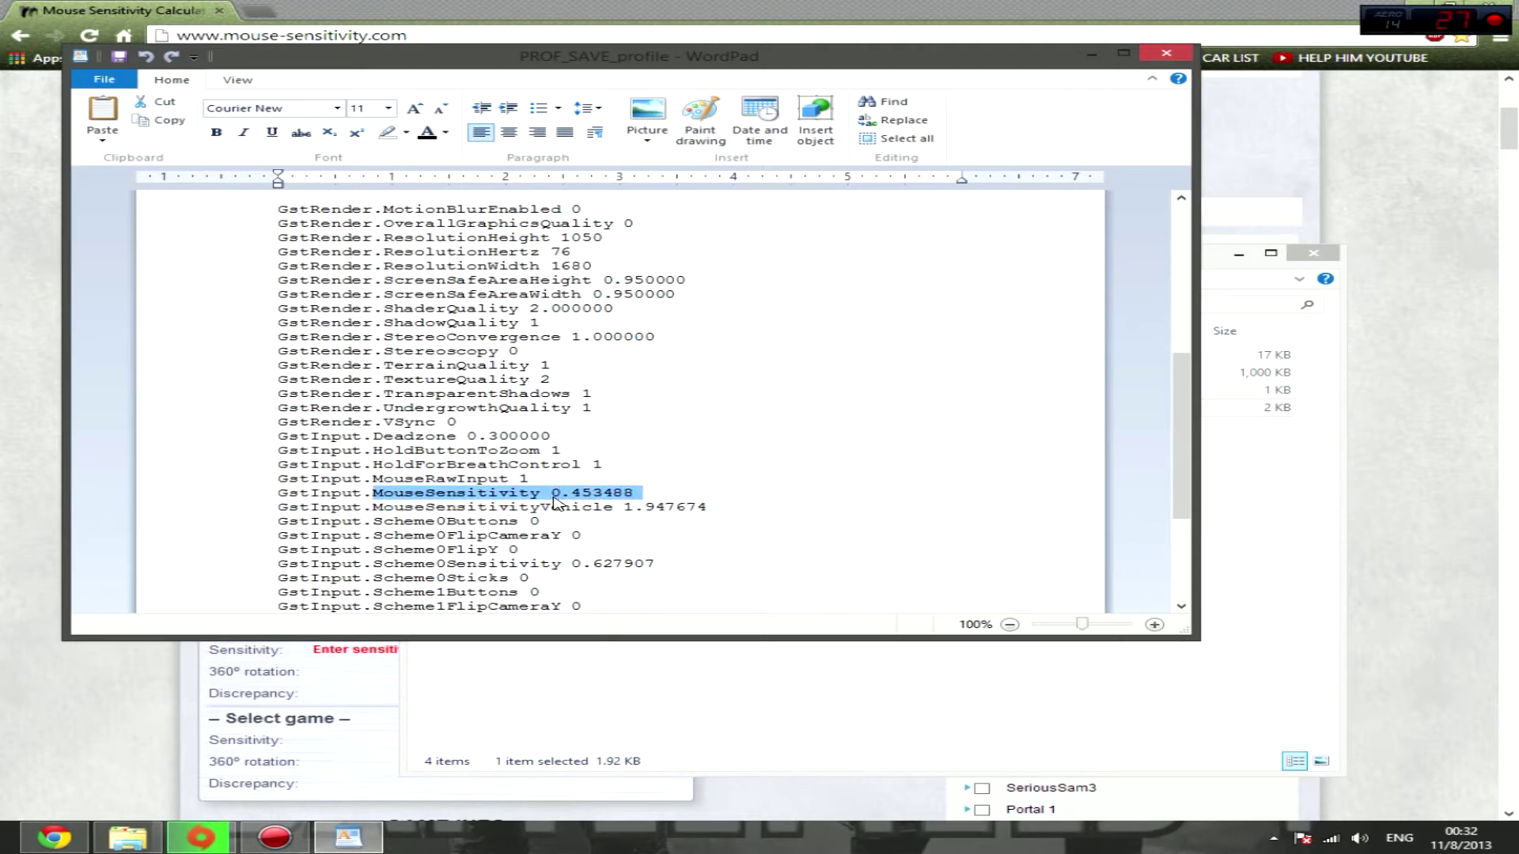
click(636, 493)
scroll(565, 493, down, 1)
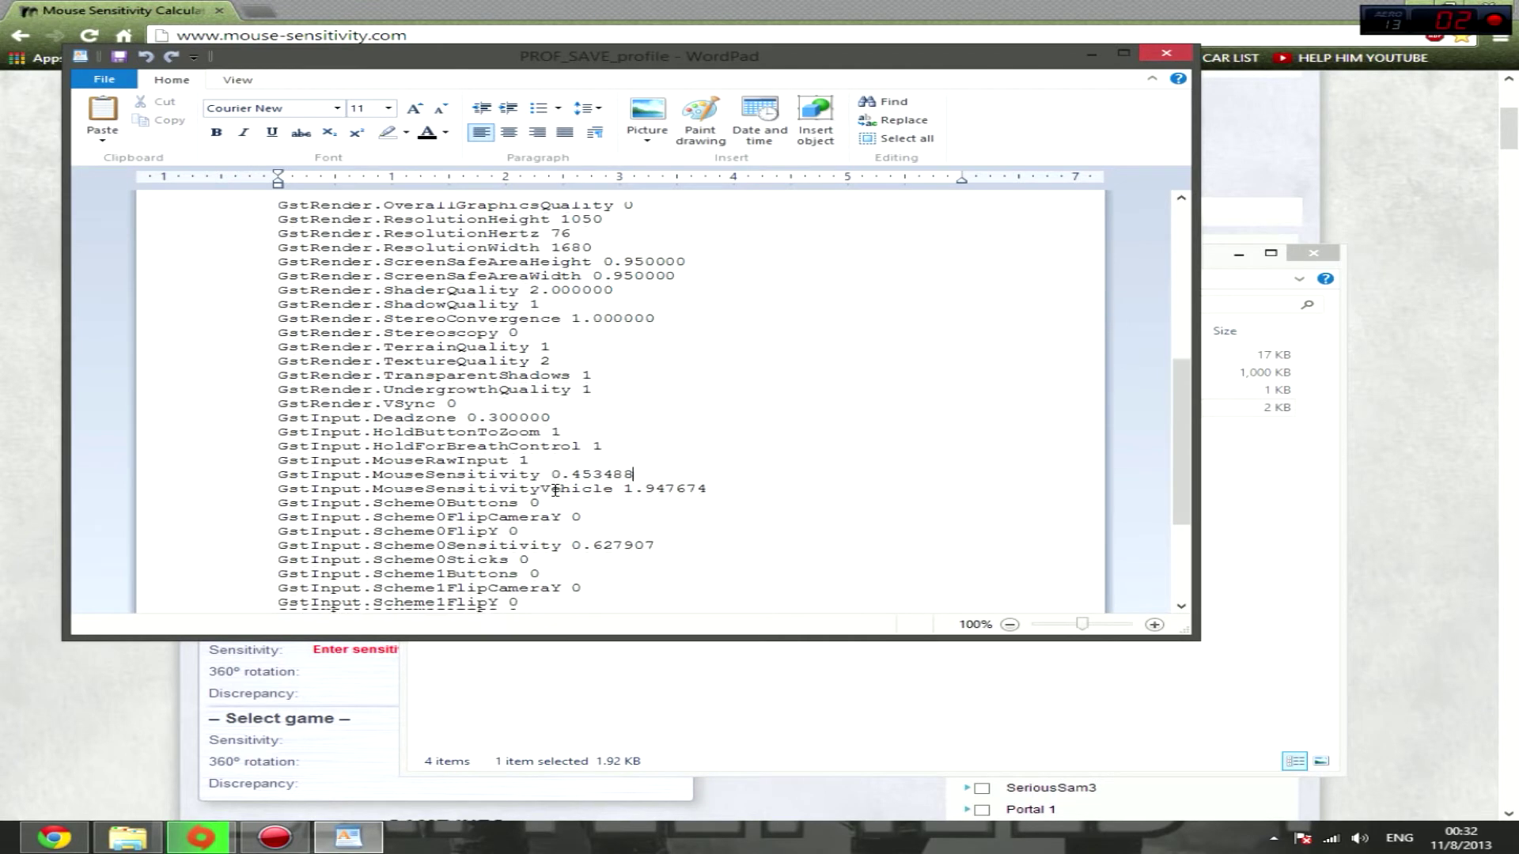
click(545, 449)
drag(552, 449, 626, 446)
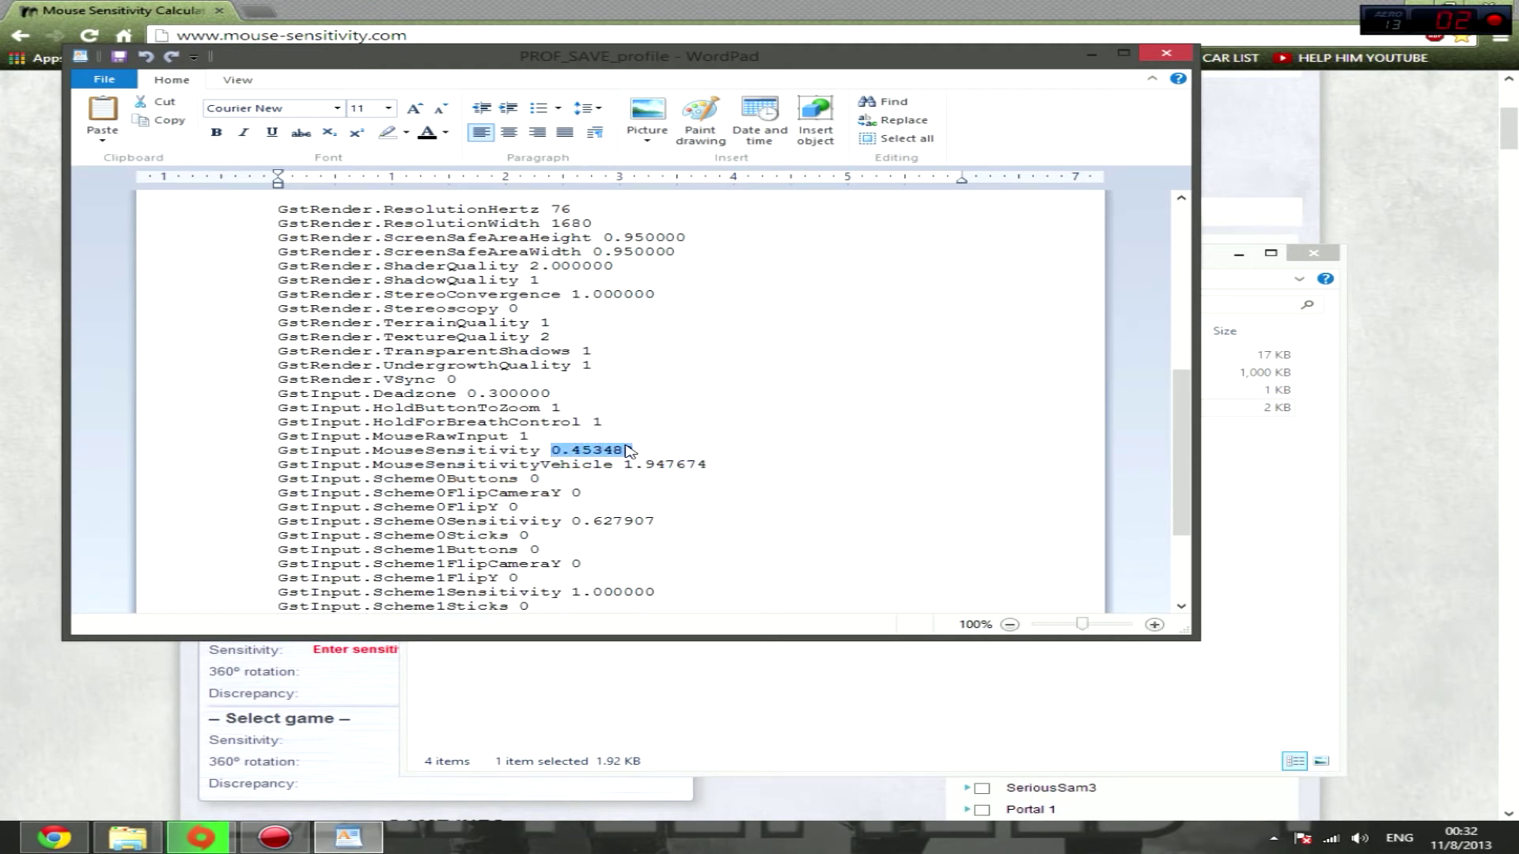
right_click(590, 454)
click(651, 480)
Paste 0.453488 into the calculator's Value field and check the 9.4589 cm rotation result
click(1091, 57)
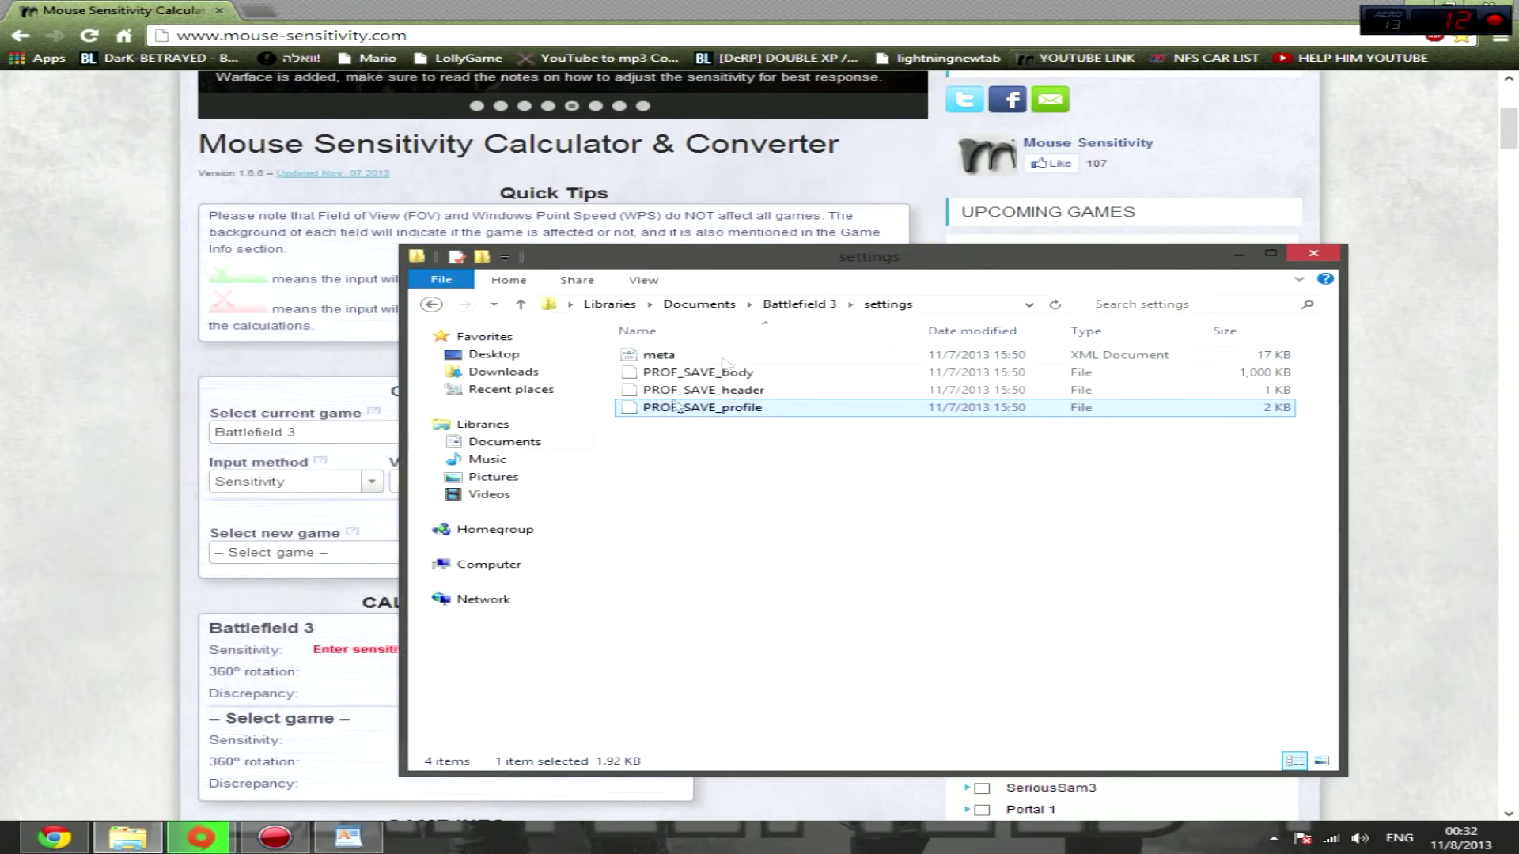
click(1238, 253)
right_click(430, 481)
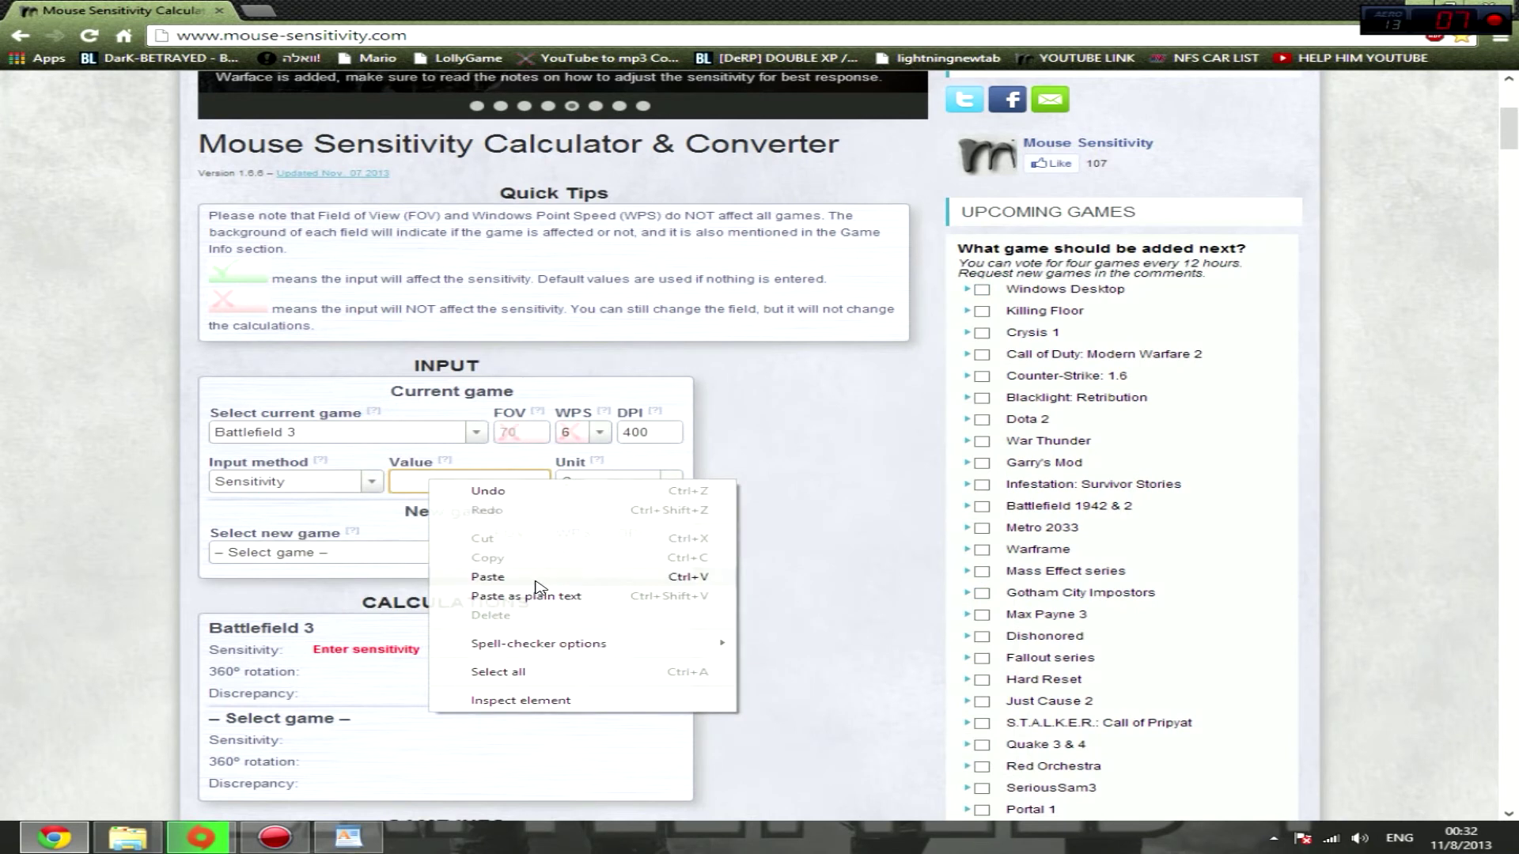
click(536, 580)
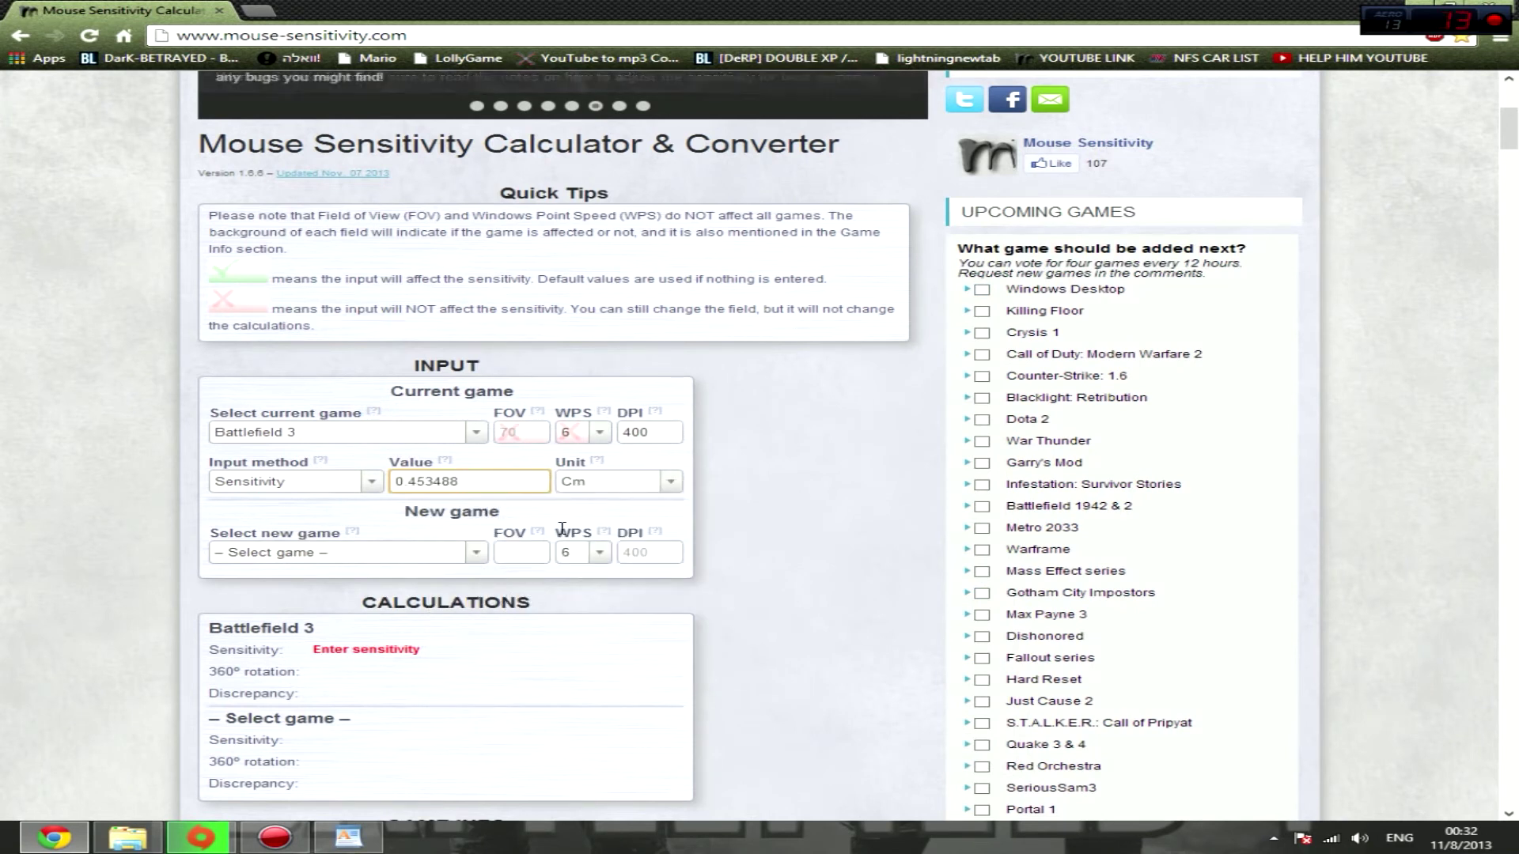
click(404, 598)
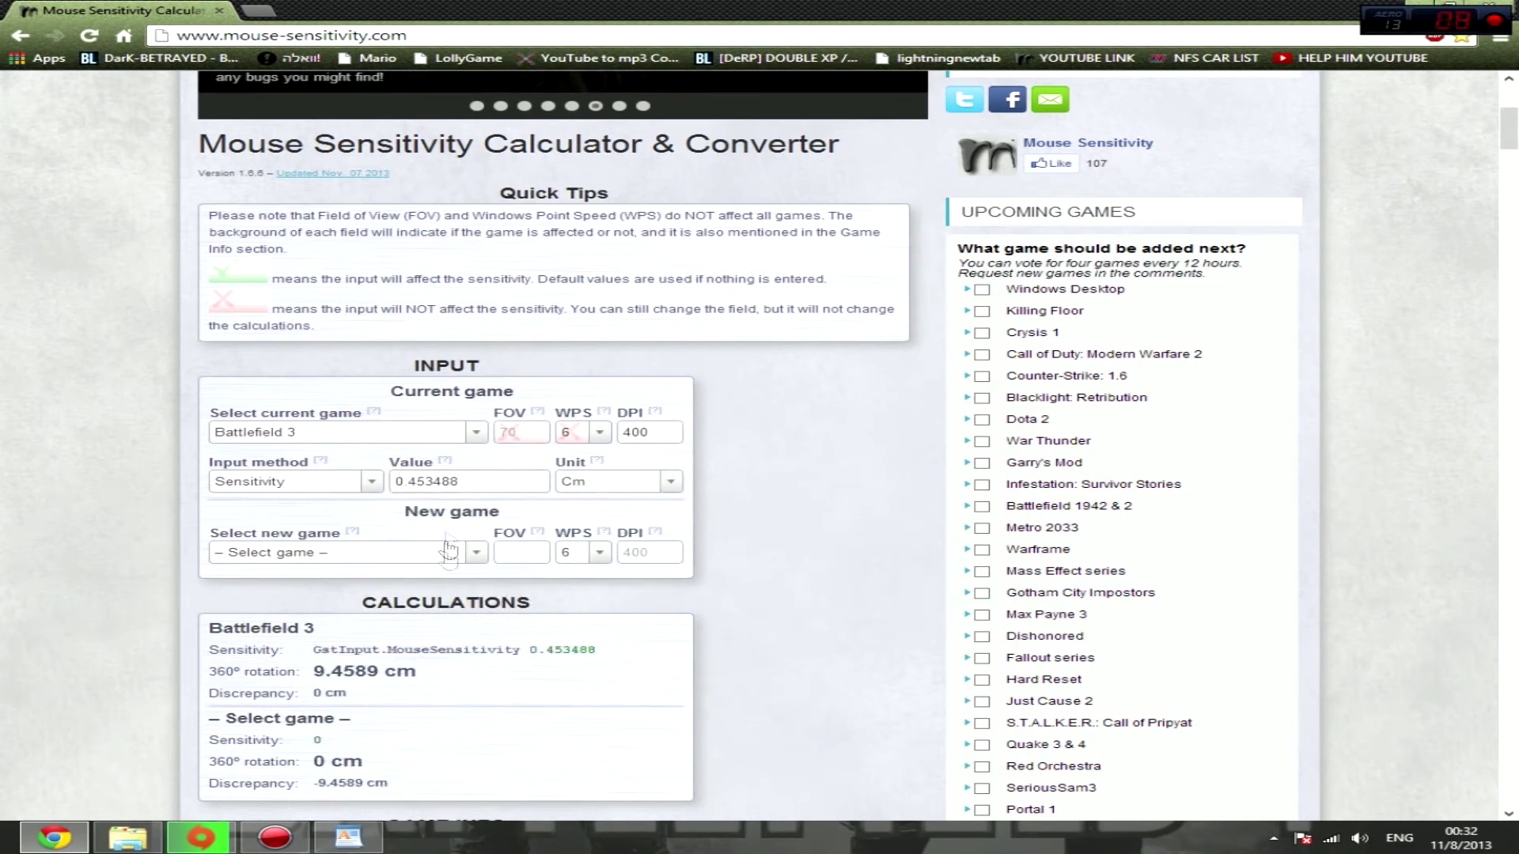
drag(415, 677, 313, 673)
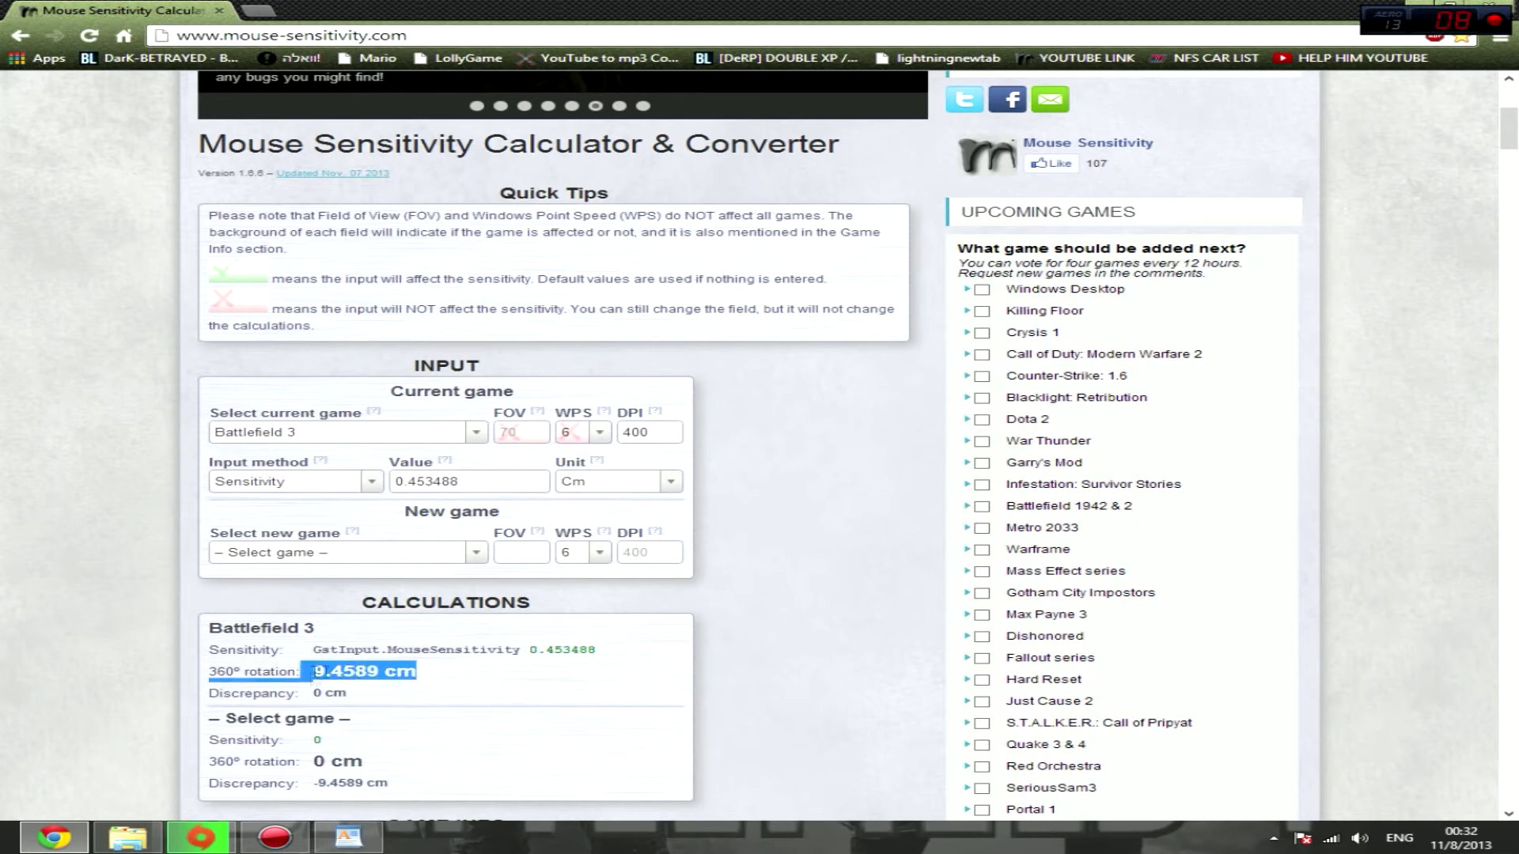
scroll(405, 676, down, 3)
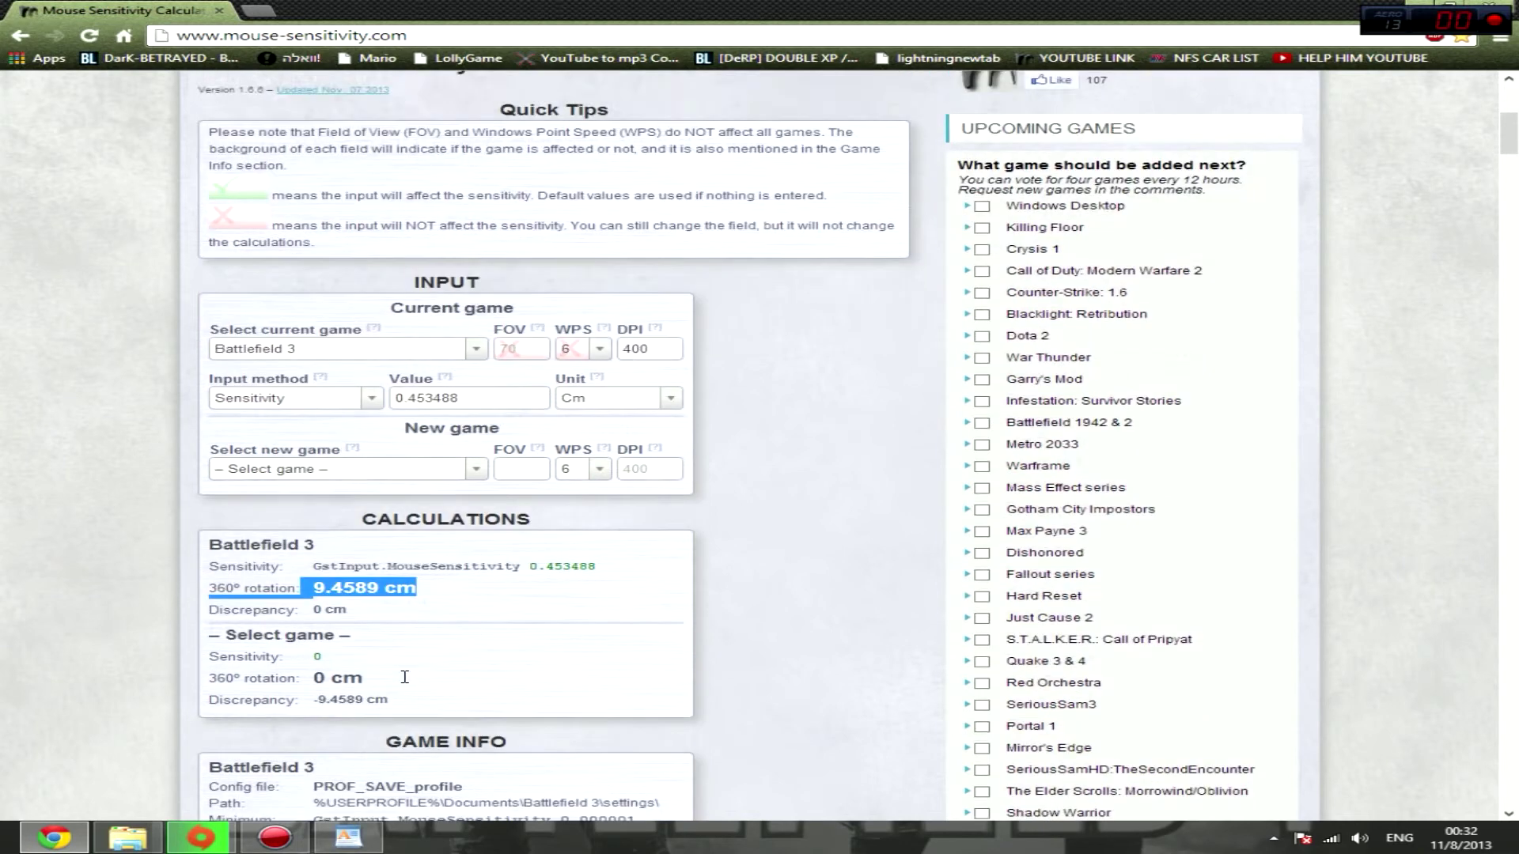
click(494, 571)
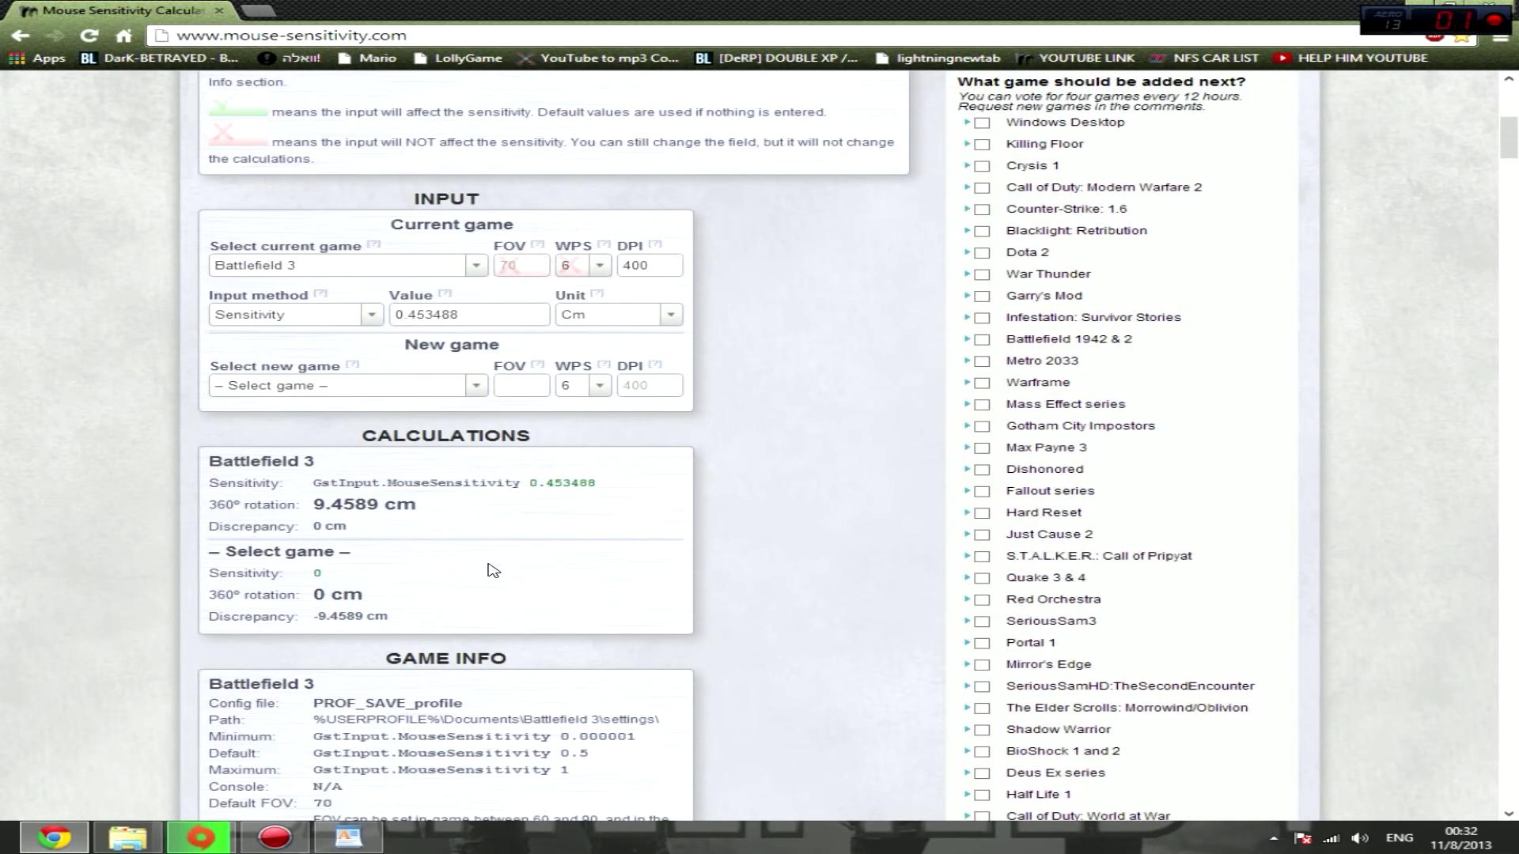
Use FOV 90 for Battlefield 3 and 120 for Battlefield 4, and check the 0.100452 result
click(476, 386)
click(528, 266)
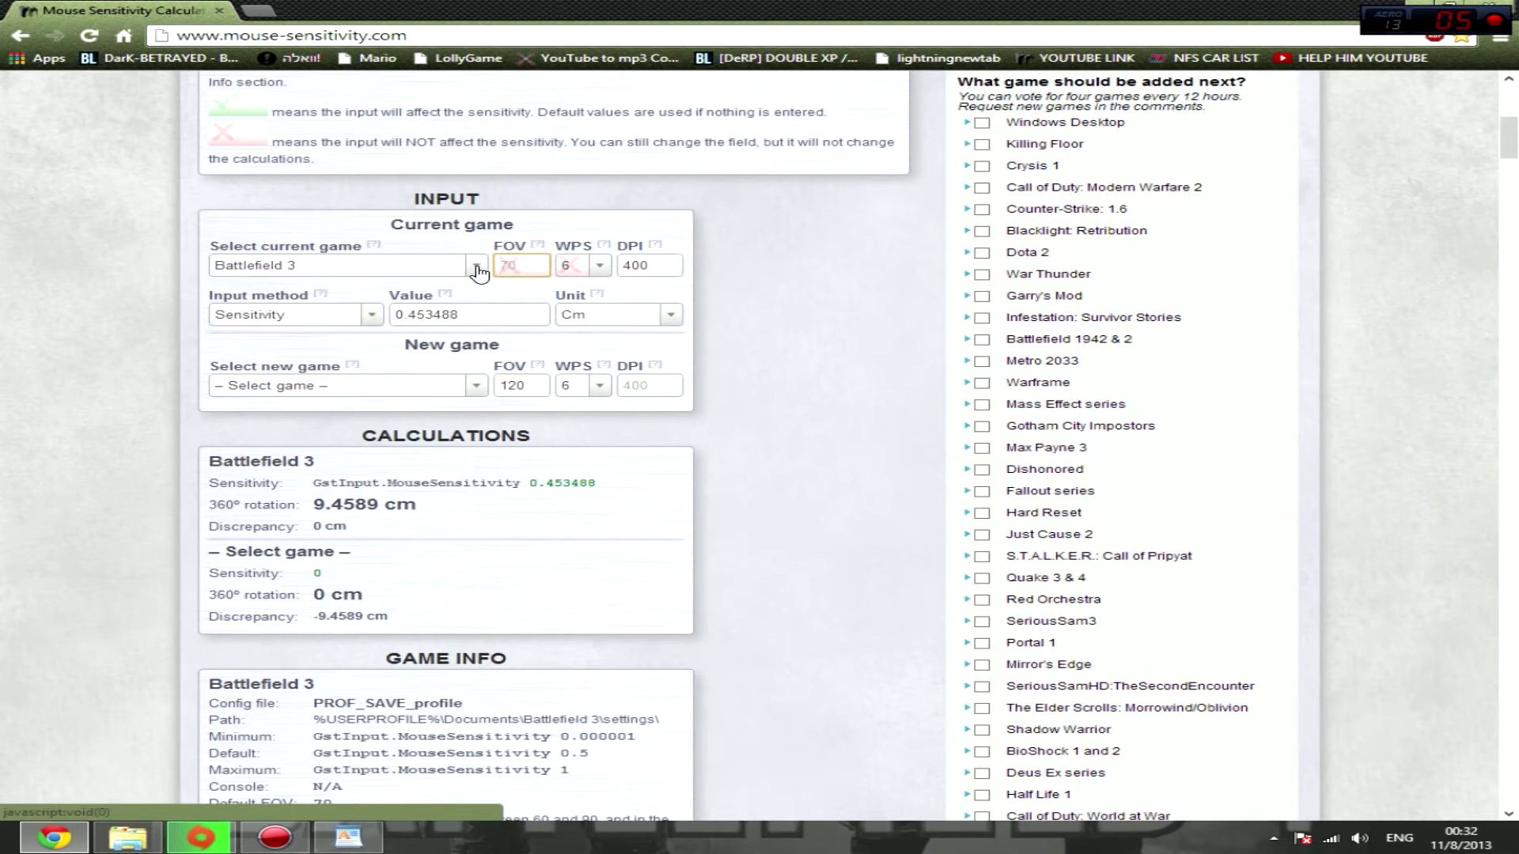
text(90)
click(472, 387)
click(316, 561)
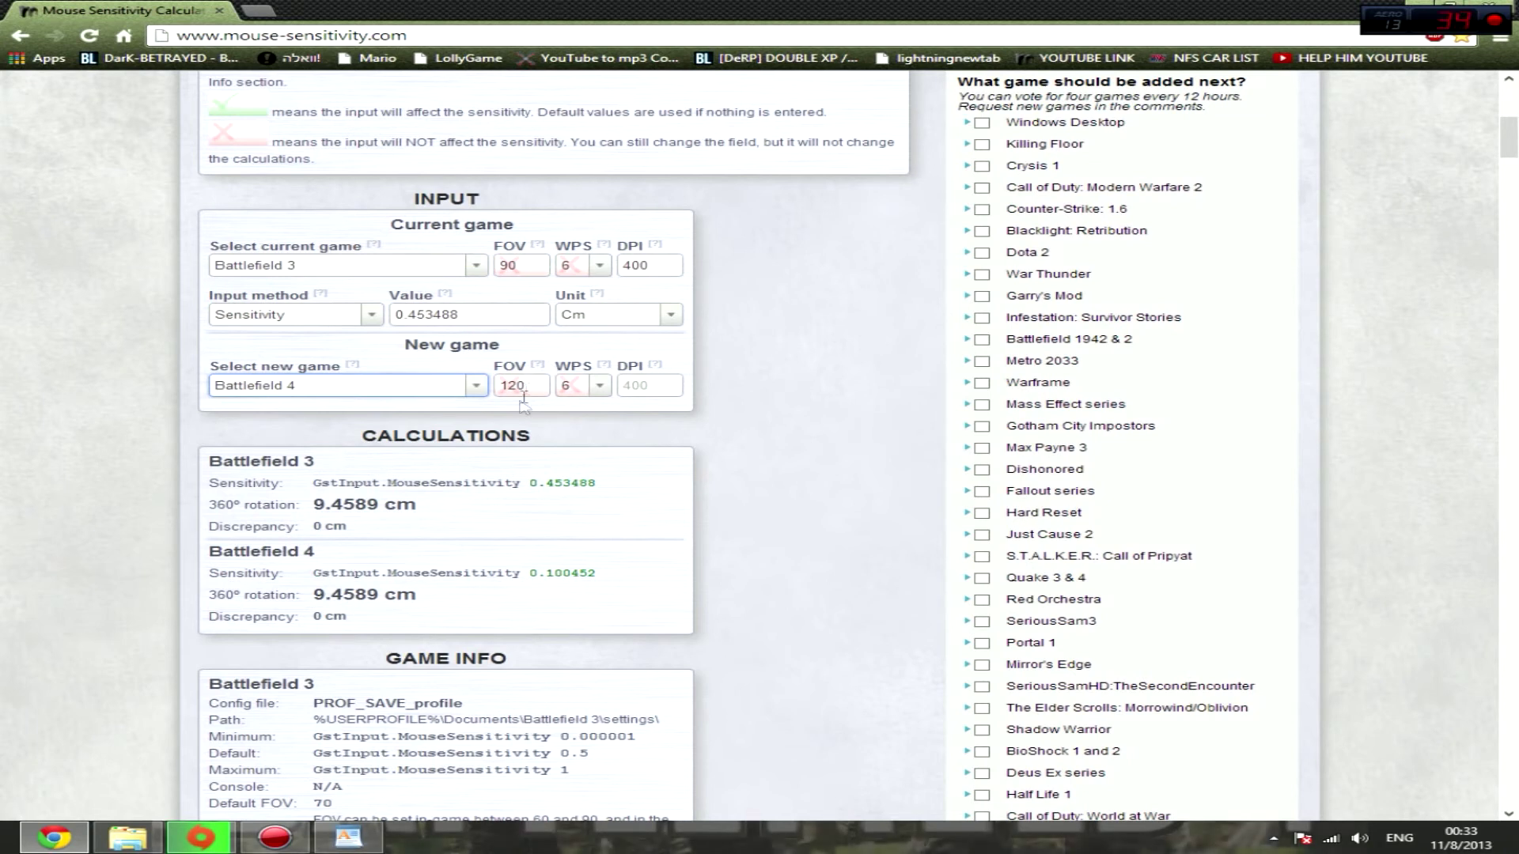
drag(419, 598, 212, 599)
drag(595, 573, 531, 576)
drag(596, 483, 528, 483)
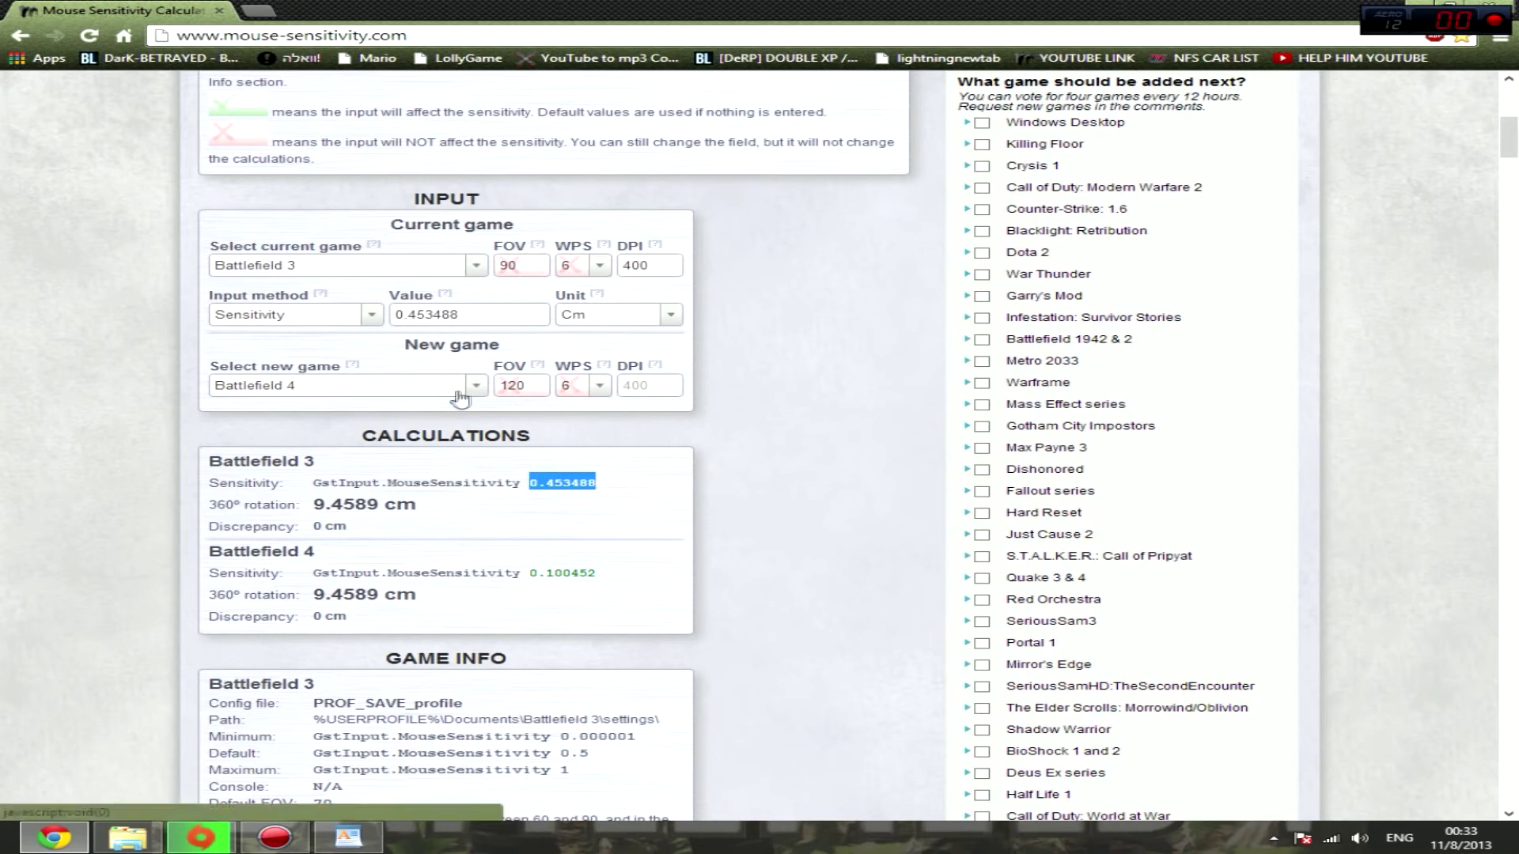
Copy the vehicle sensitivity 1.947674 from PROF_SAVE_profile in WordPad
click(348, 837)
double_click(675, 465)
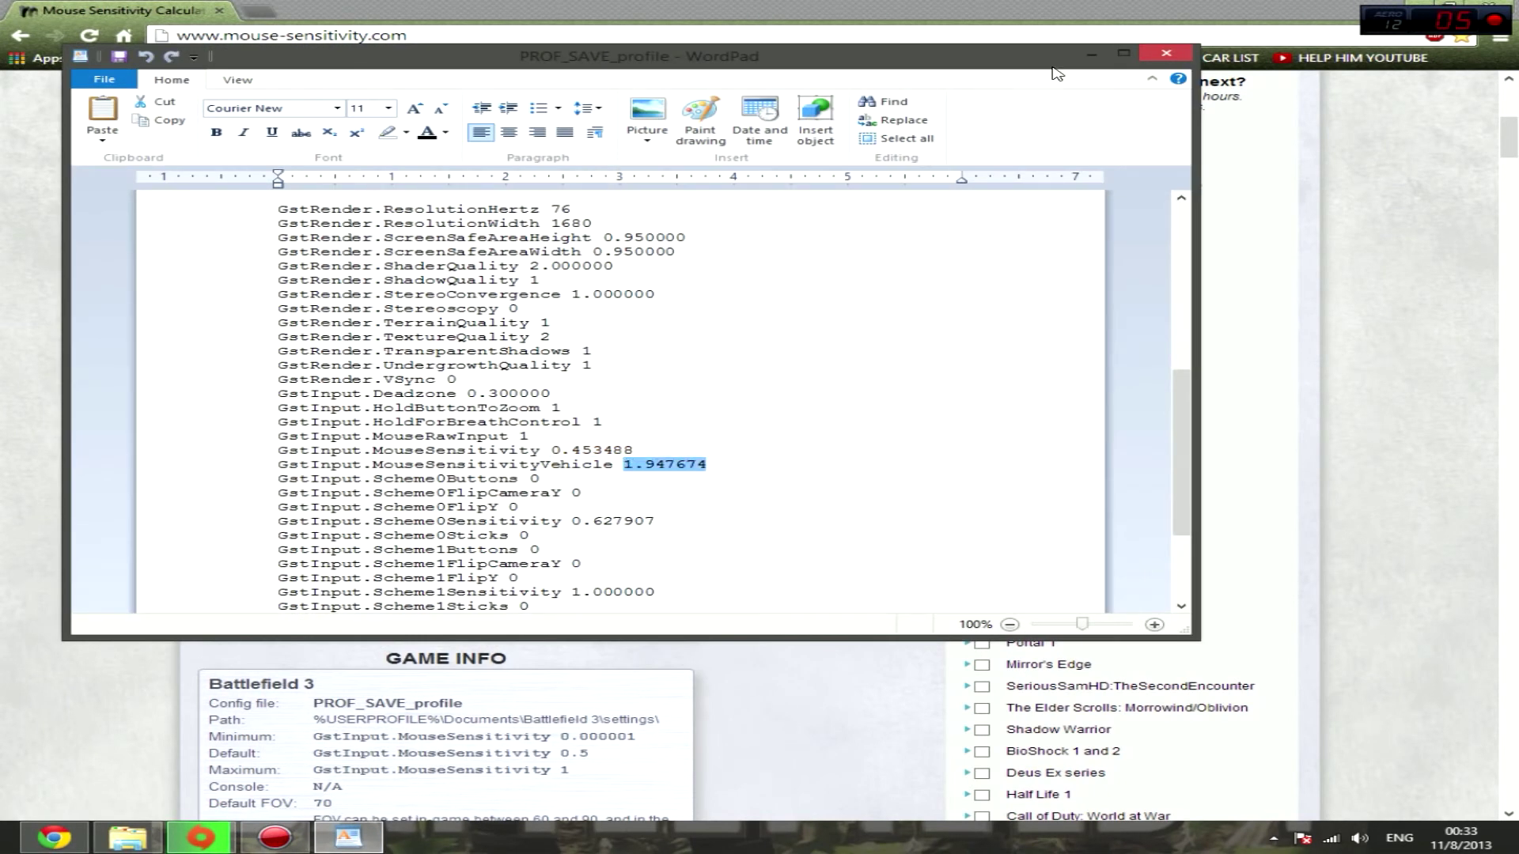
right_click(671, 463)
click(724, 492)
Replace the calculator's sensitivity with the vehicle value, ending at 0.947674 (Battlefield 4: 0.214114)
click(1122, 54)
double_click(486, 315)
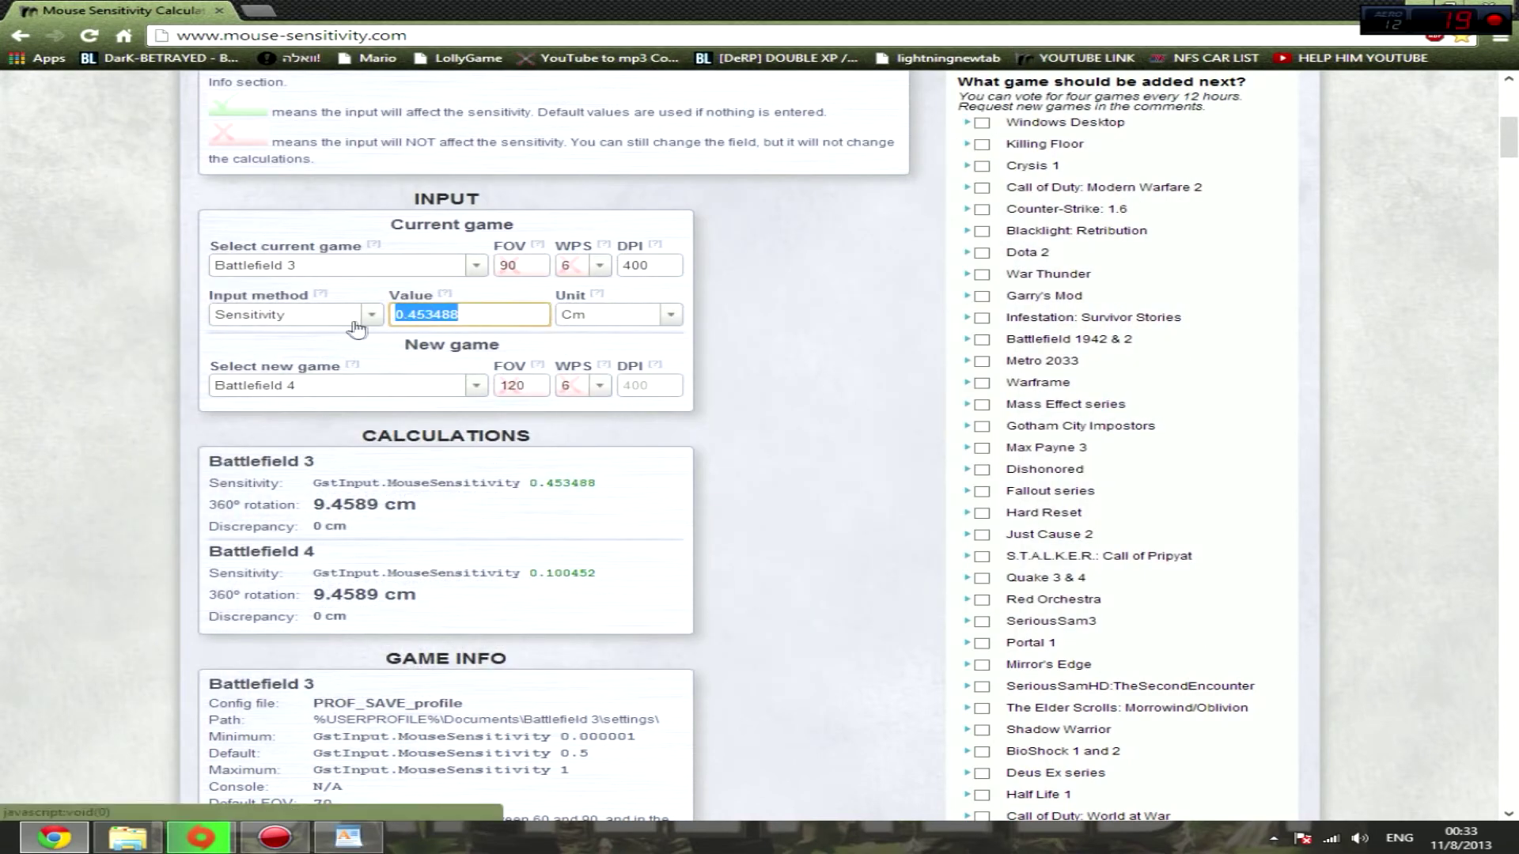
key(ctrl+v)
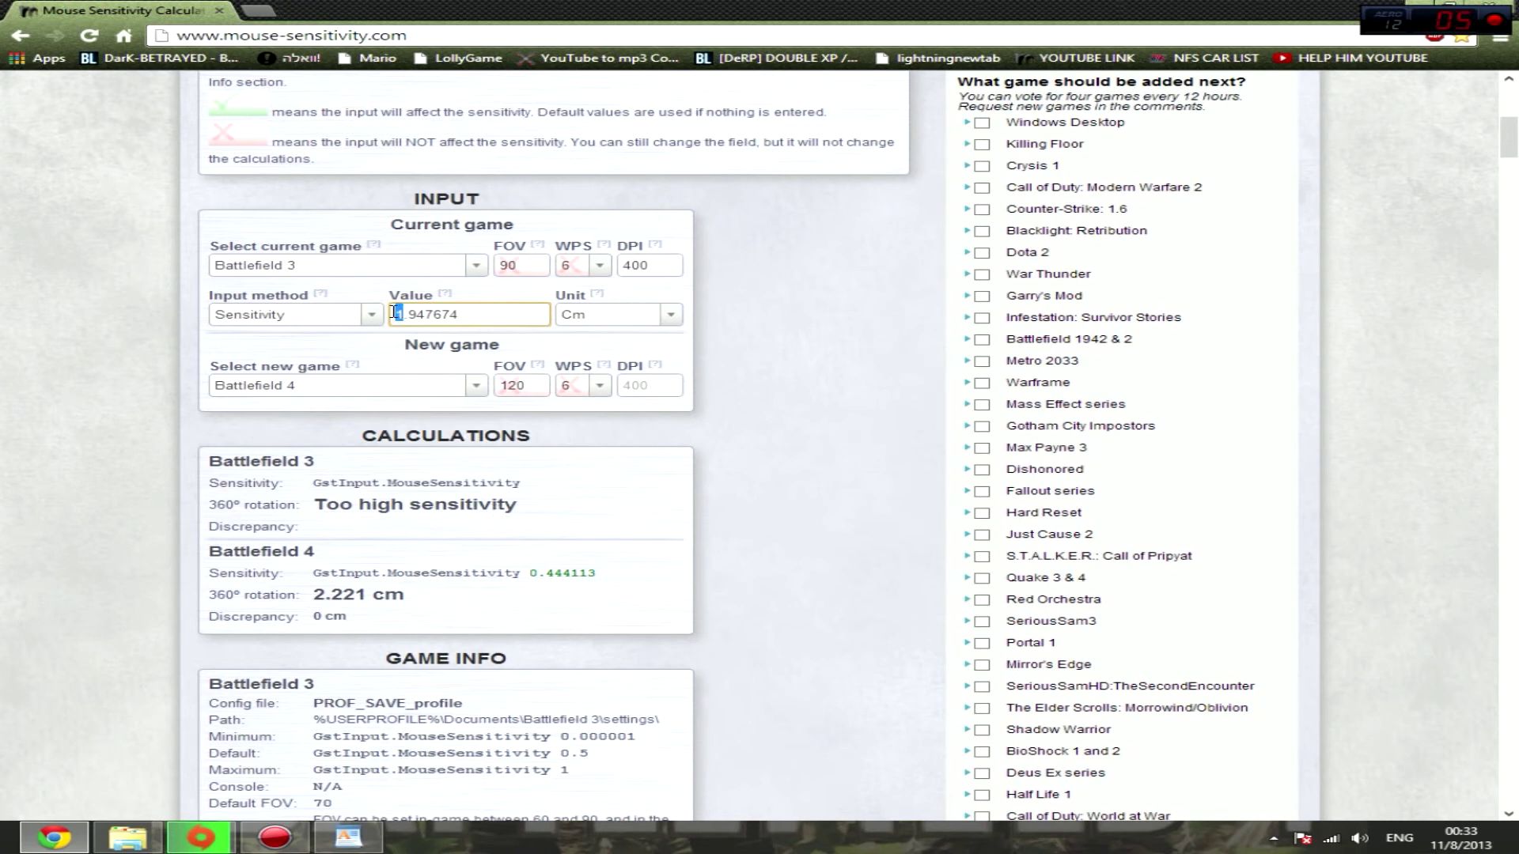
text(.)
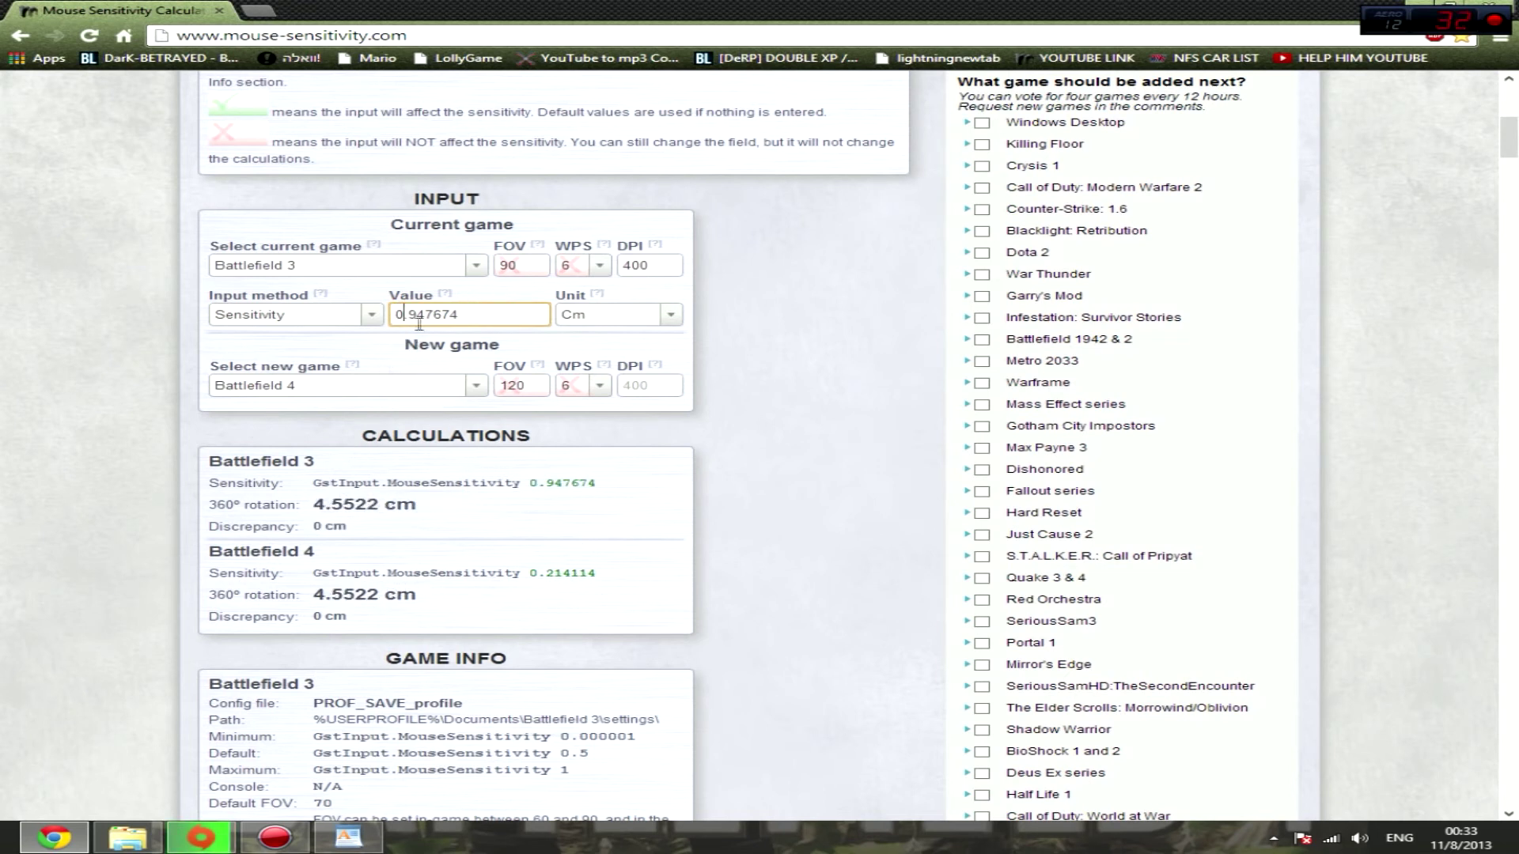
click(347, 838)
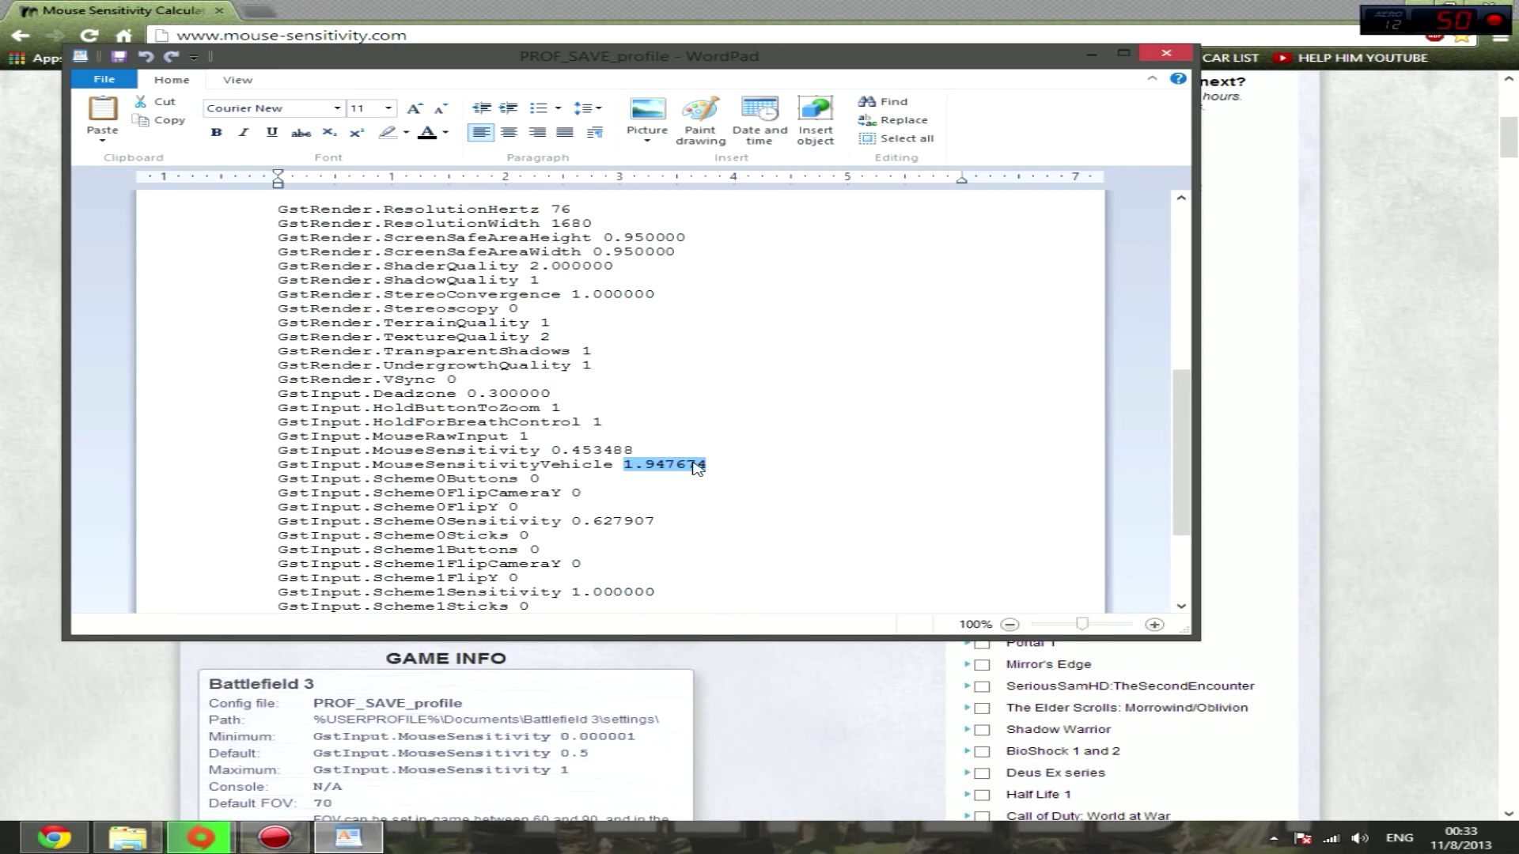
Minimize WordPad and delete the calculator's sensitivity value after trying 0.0947674
click(1120, 54)
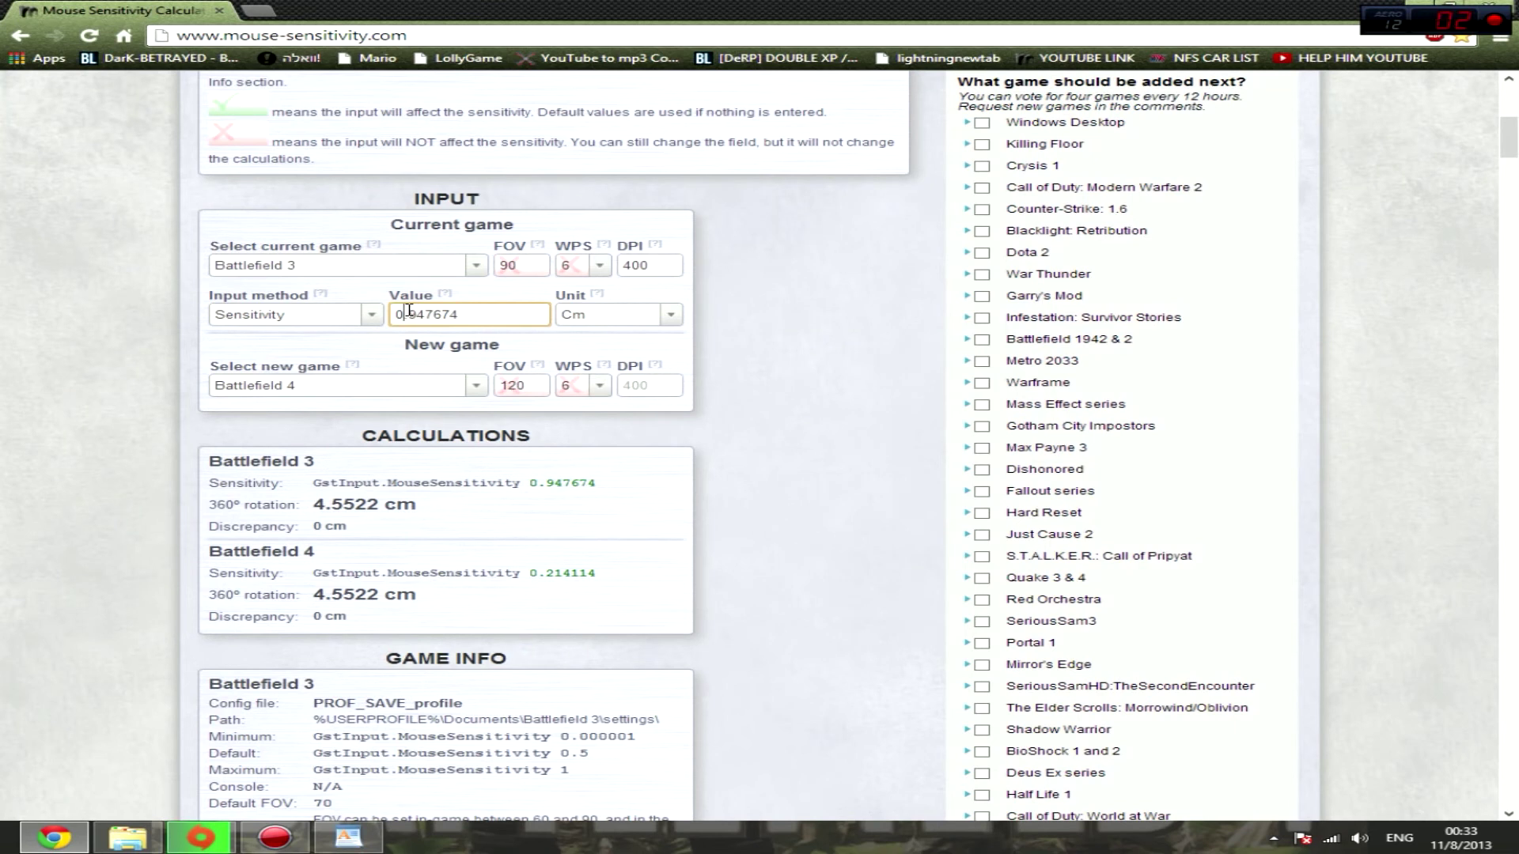
text(0)
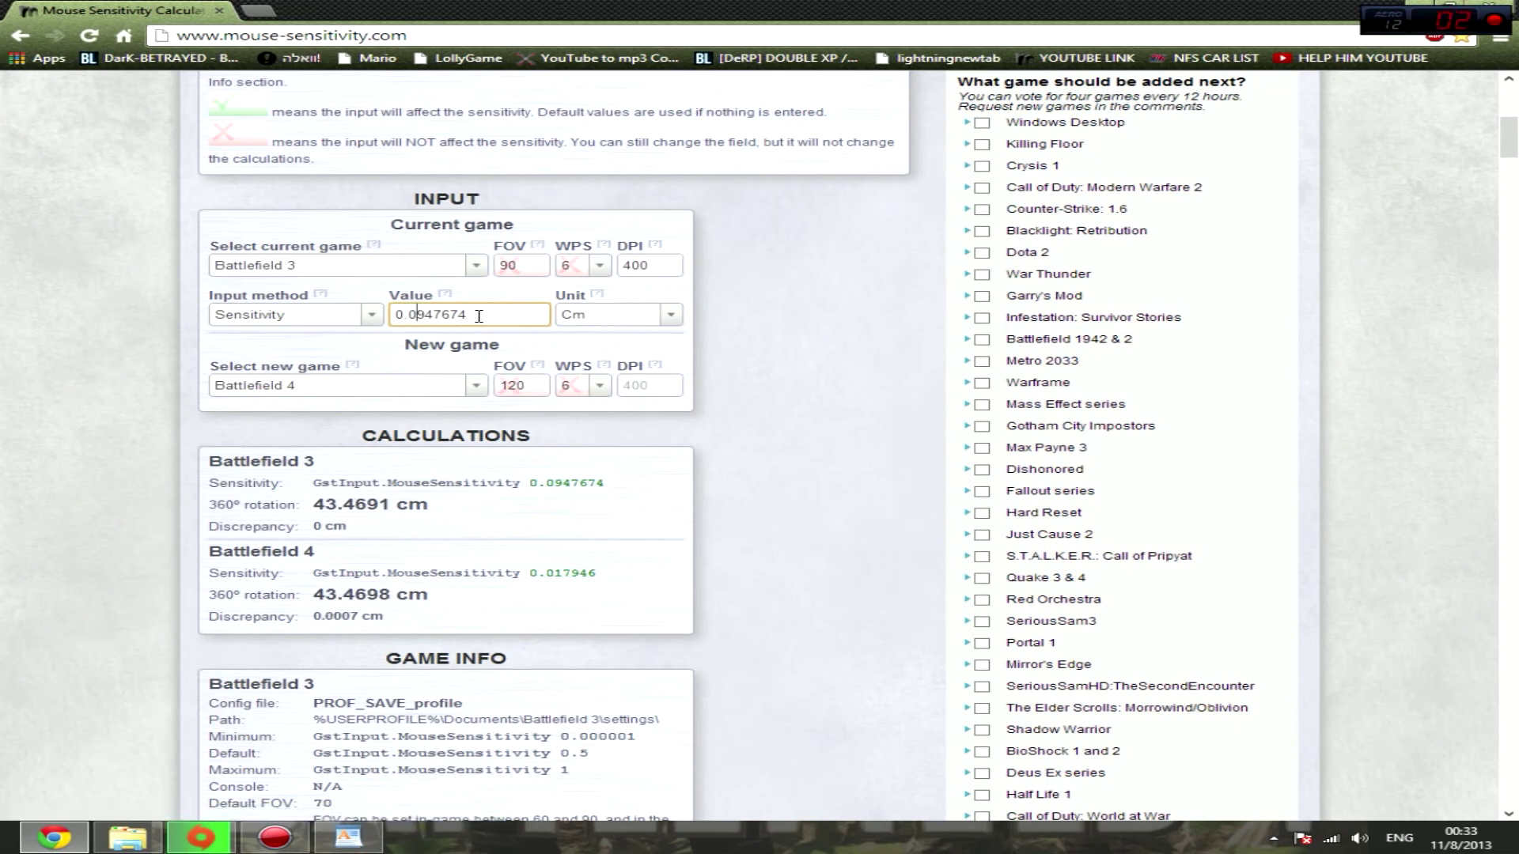
drag(416, 315, 341, 315)
key(BackSpace)
key(BackSpace)
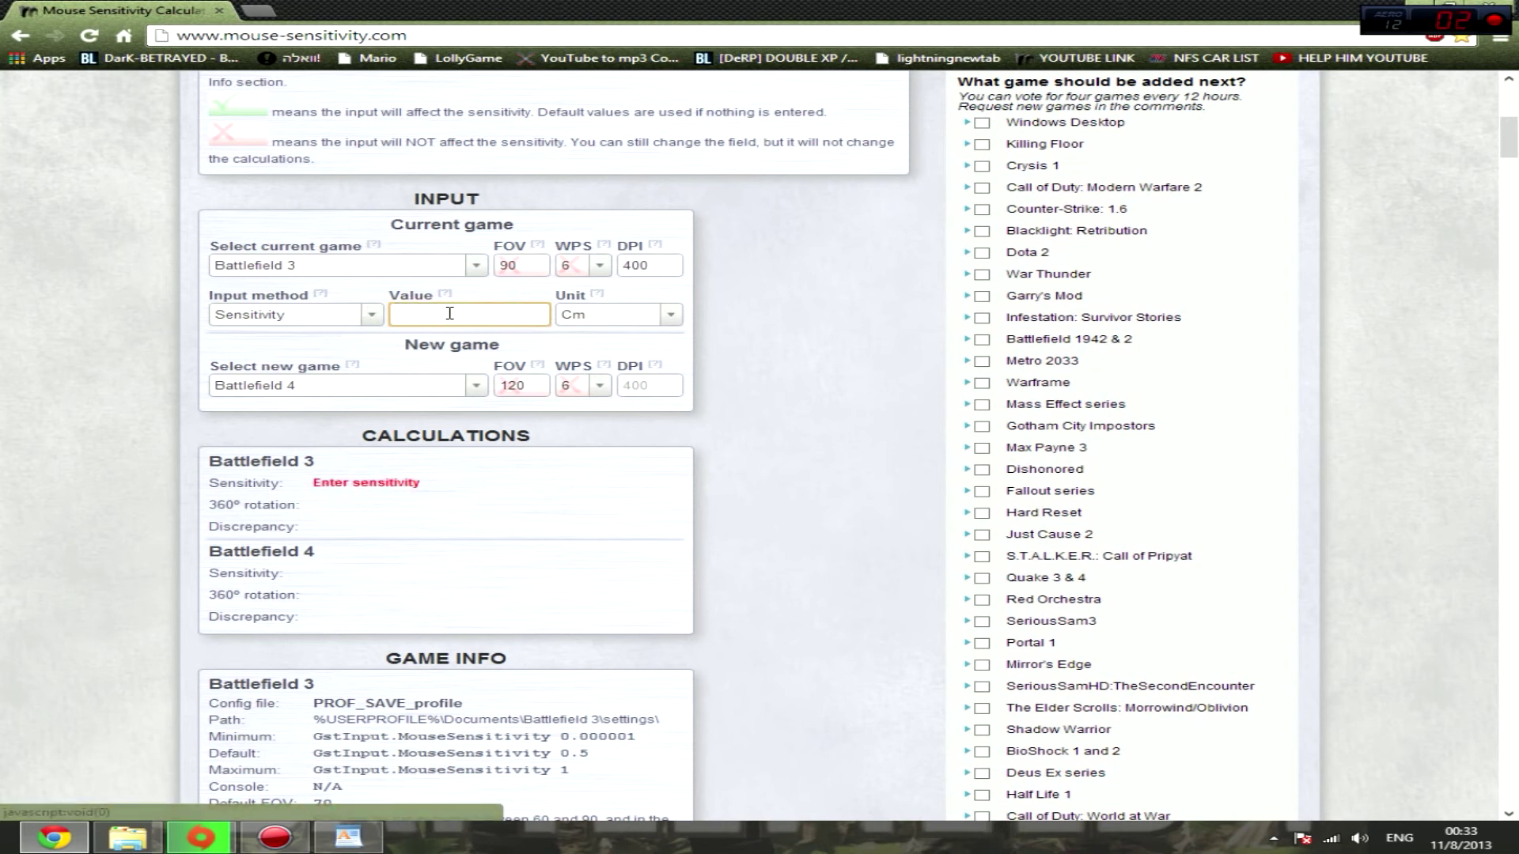
click(347, 837)
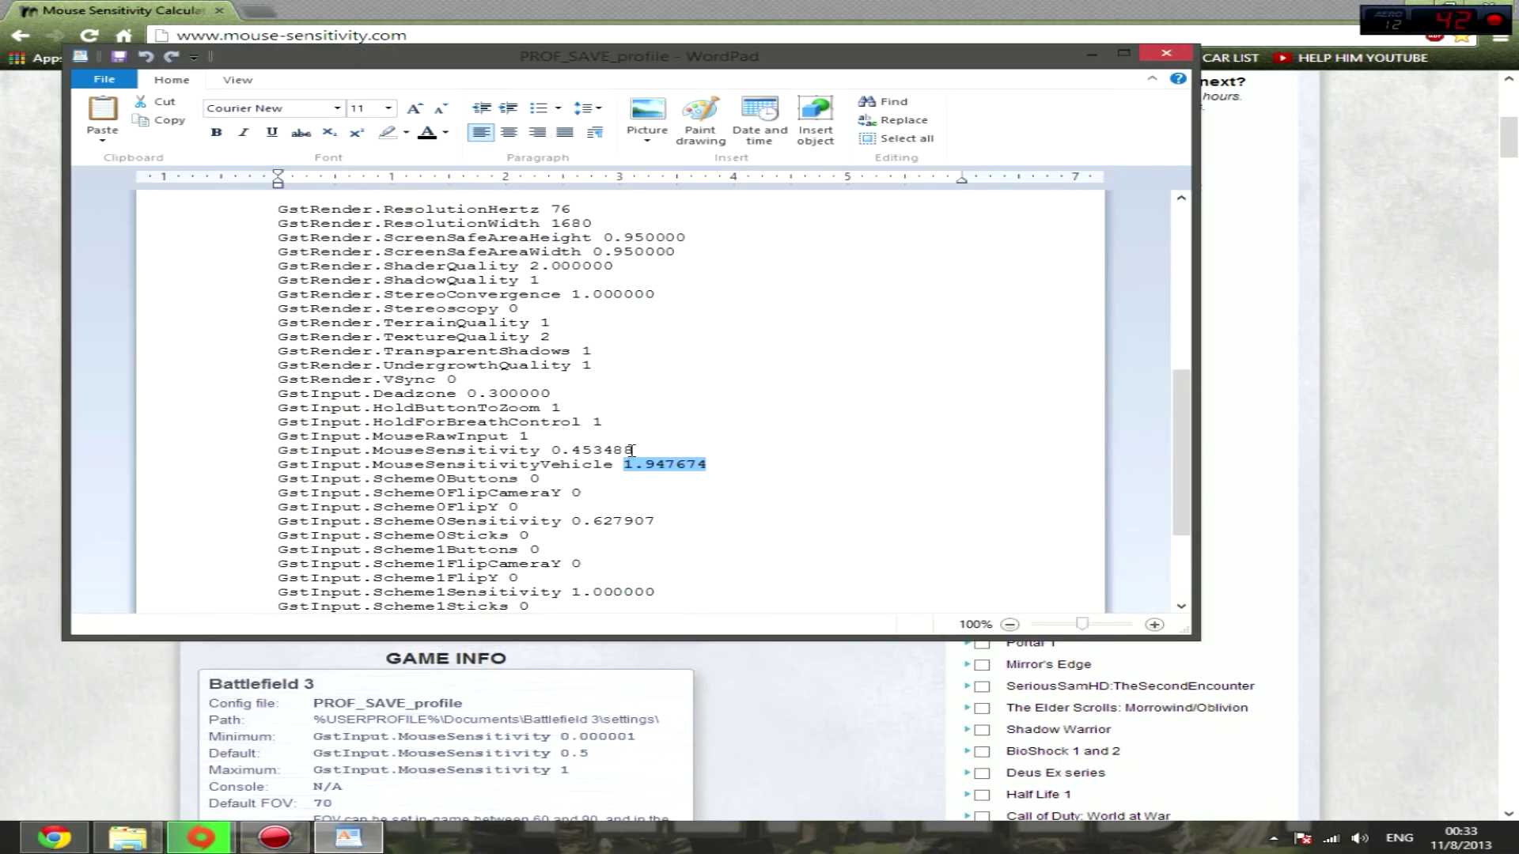
Copy 0.453488 from WordPad and paste it back into the calculator's sensitivity Value field
drag(632, 451, 553, 451)
key(ctrl+c)
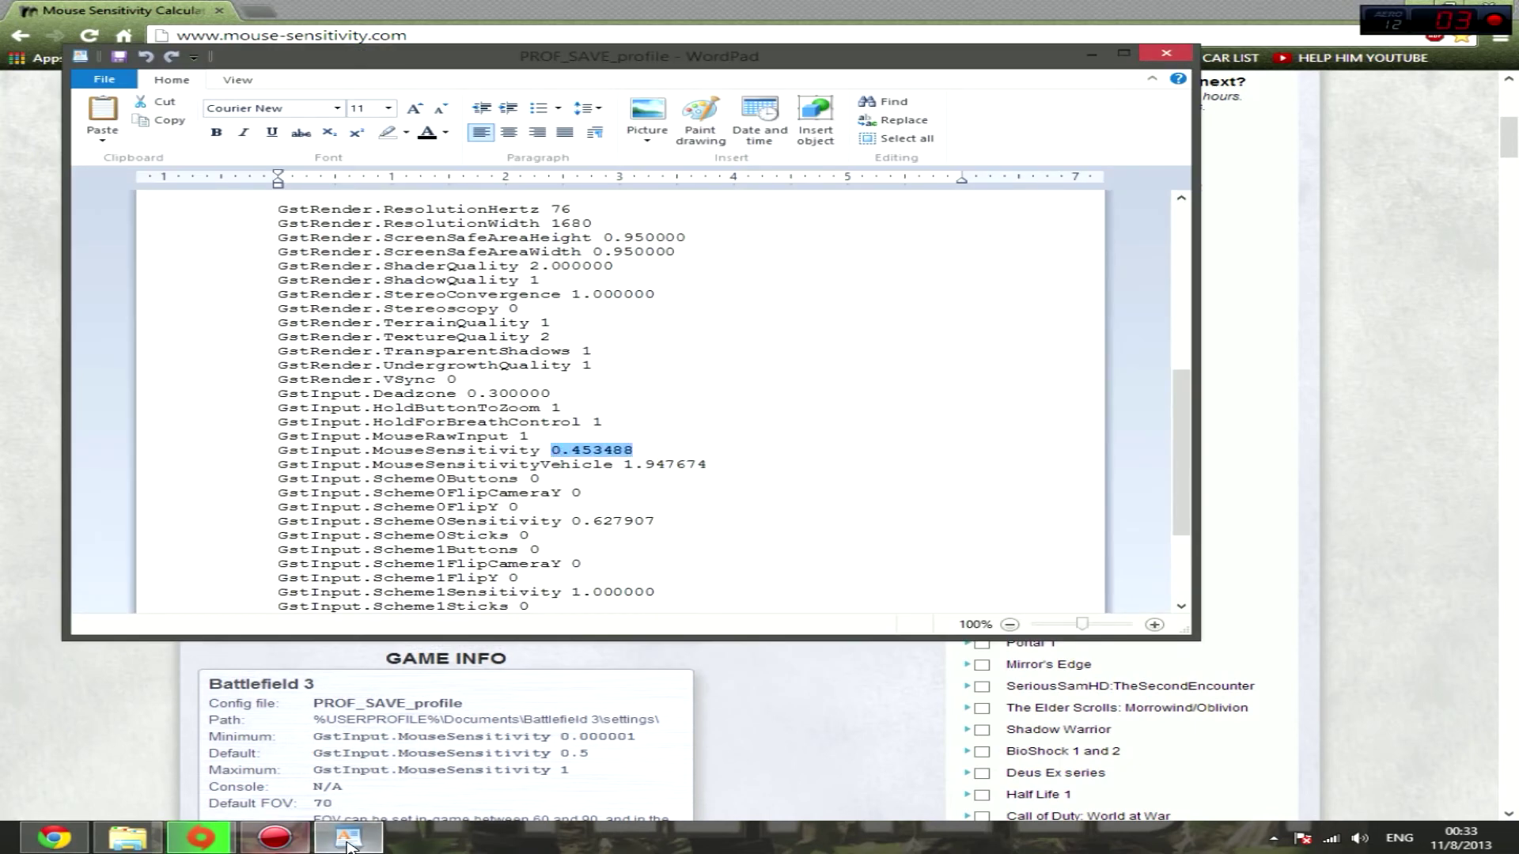
click(346, 838)
click(450, 316)
key(ctrl+v)
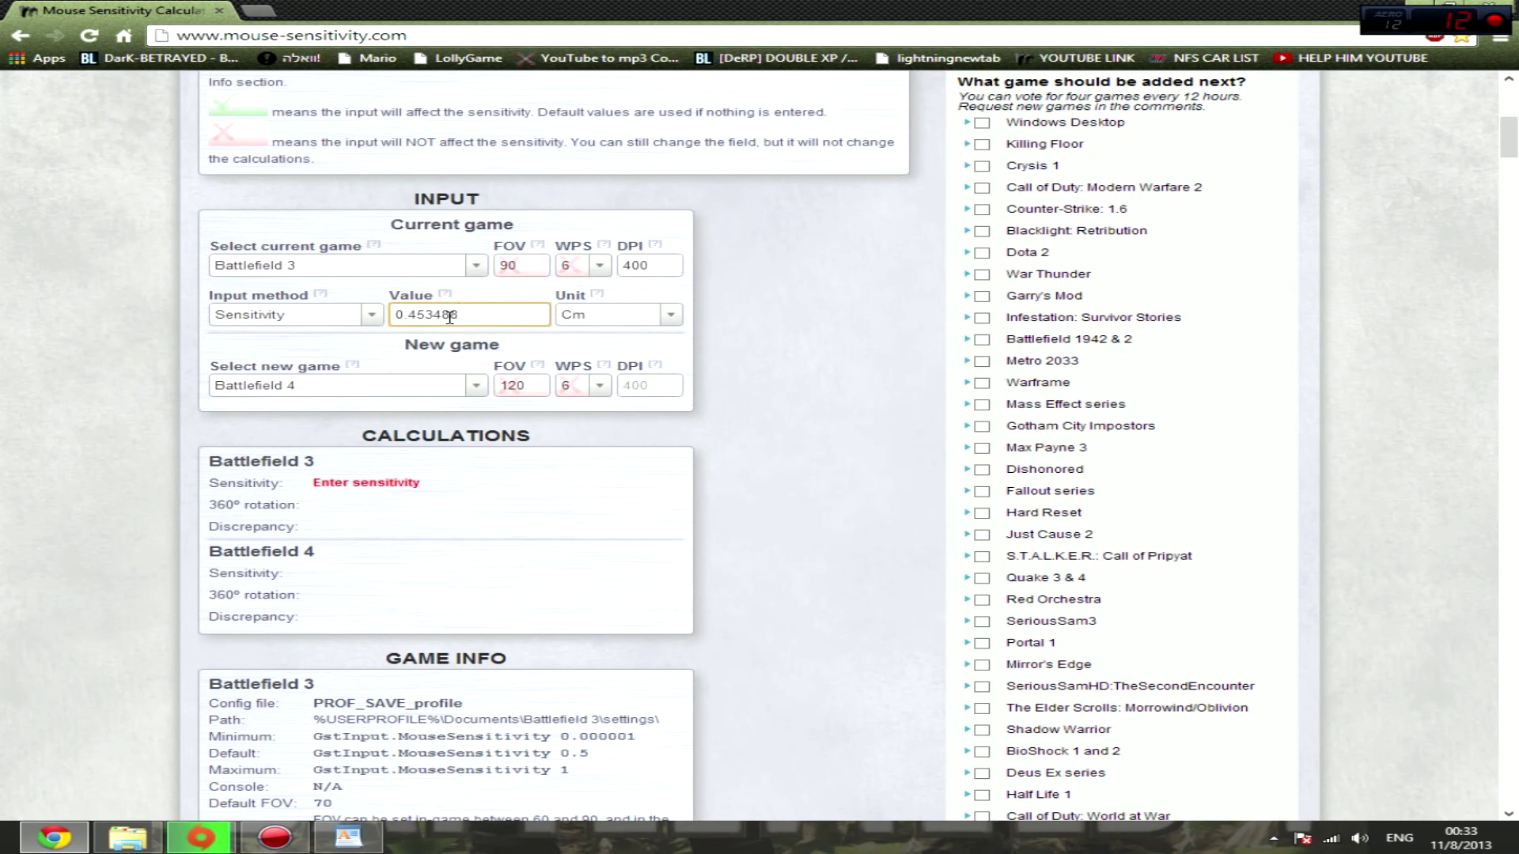
click(459, 359)
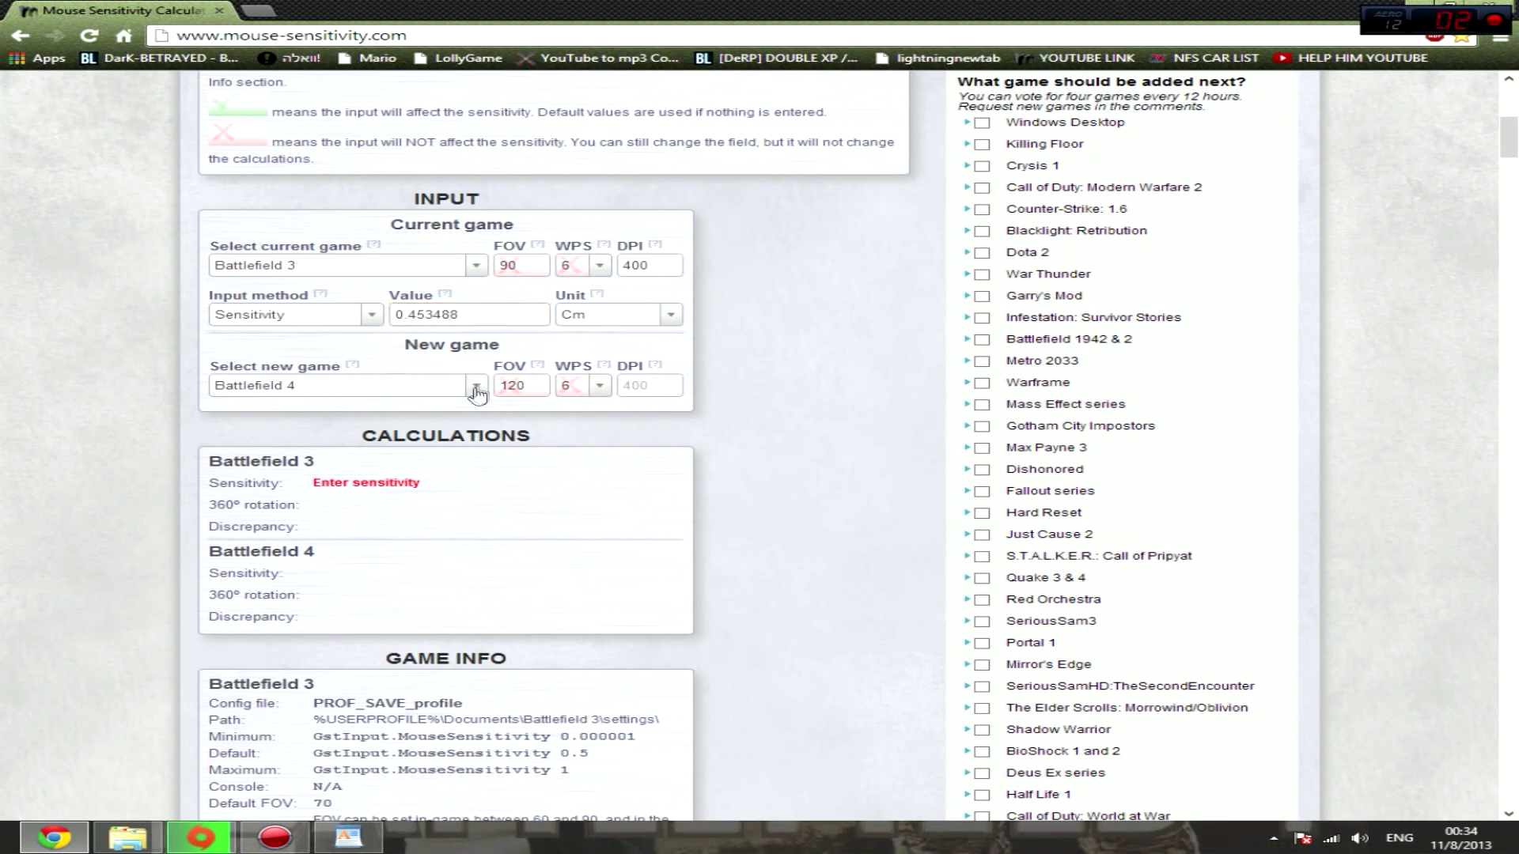
scroll(407, 535, down, 2)
scroll(407, 535, up, 4)
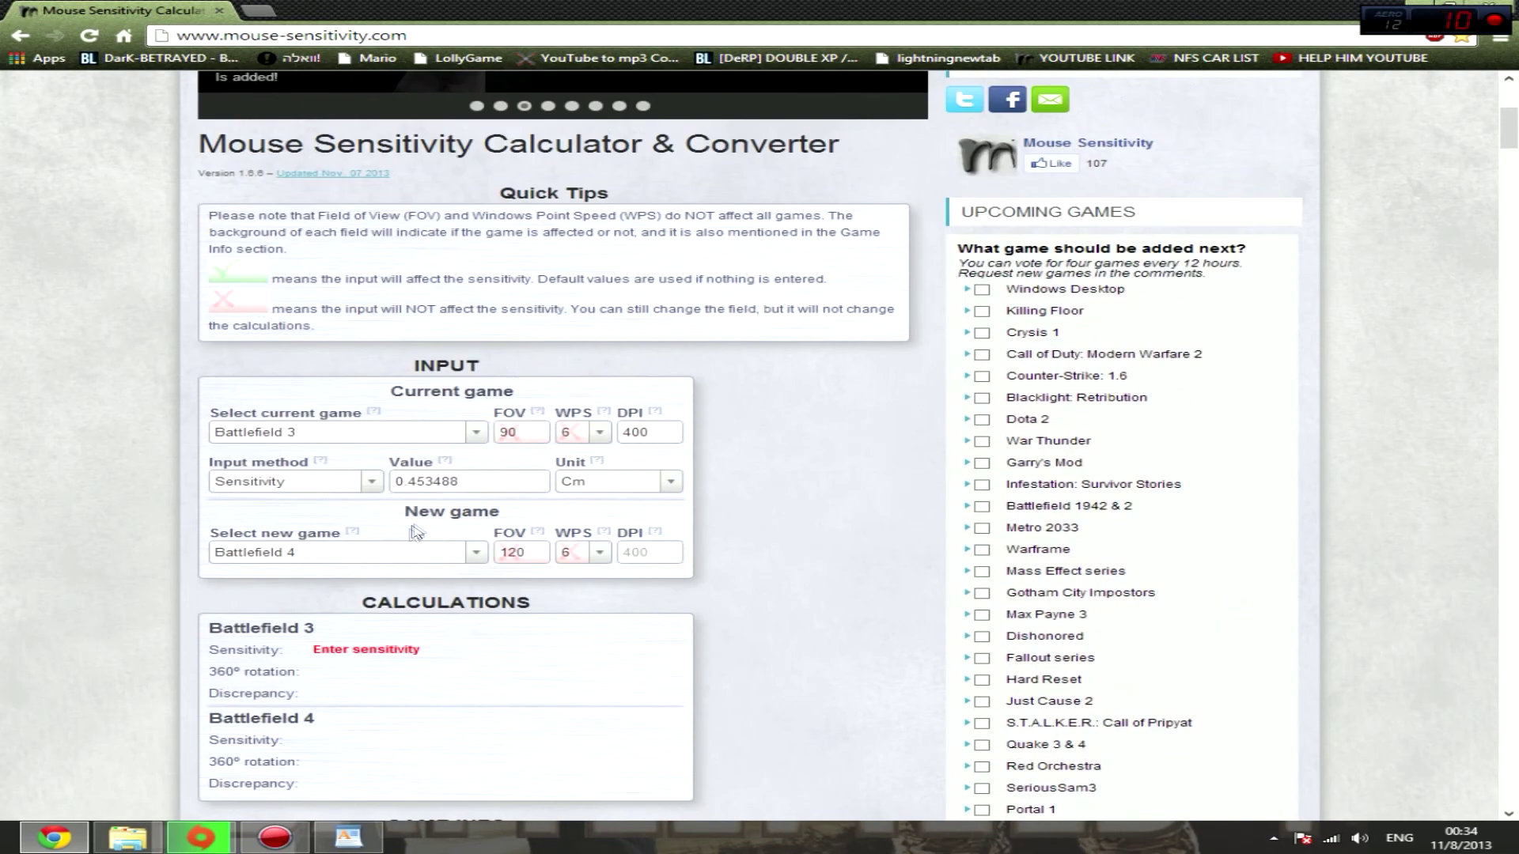
Reselect Cm as the unit and Battlefield 4 as the new game to refresh the 0.100452 result
click(627, 484)
click(605, 522)
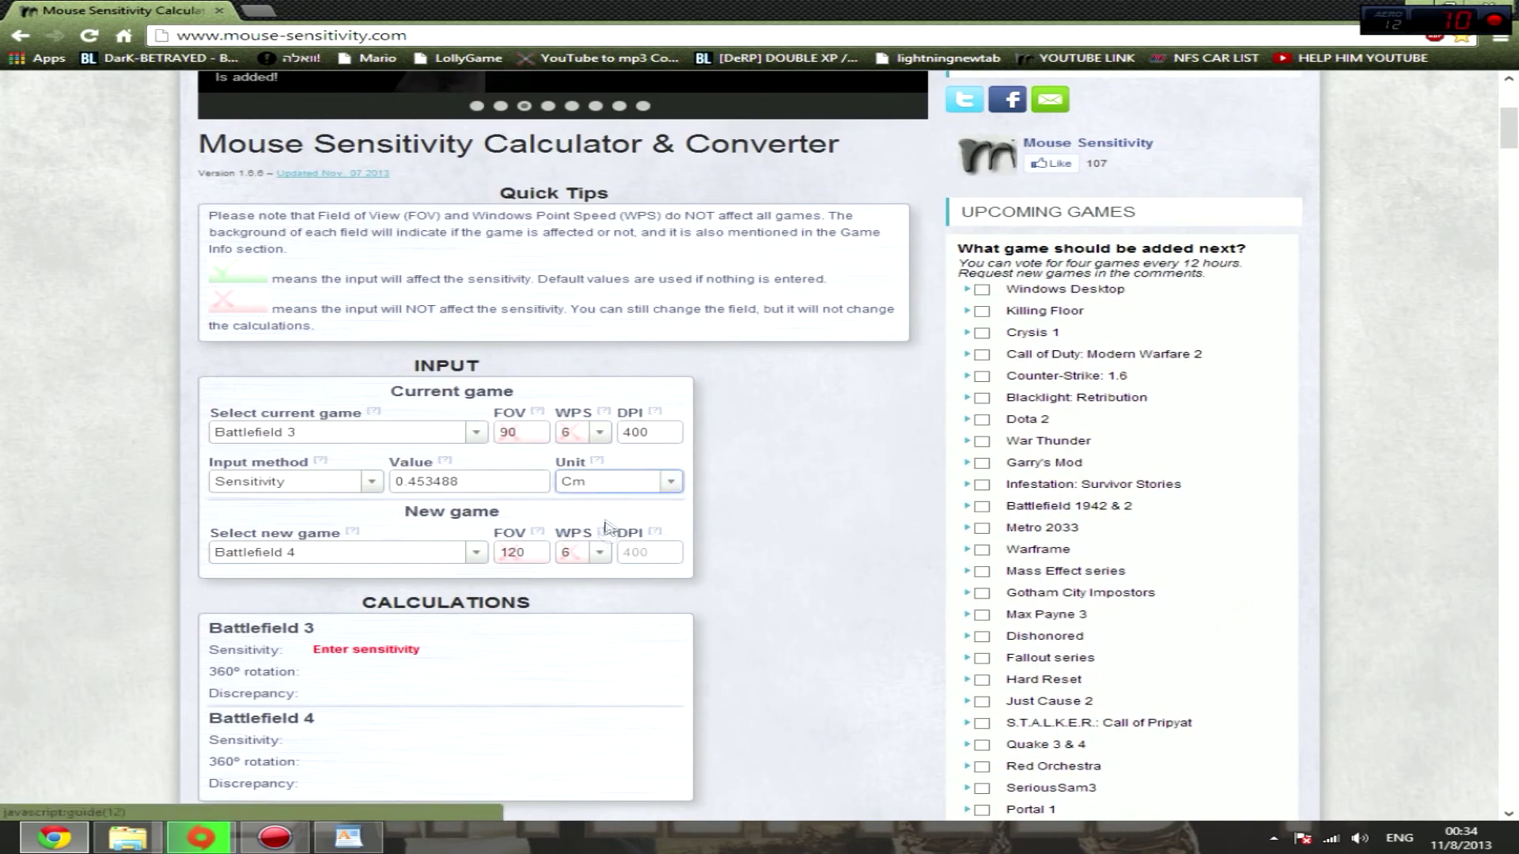
scroll(464, 505, down, 1)
scroll(449, 535, down, 1)
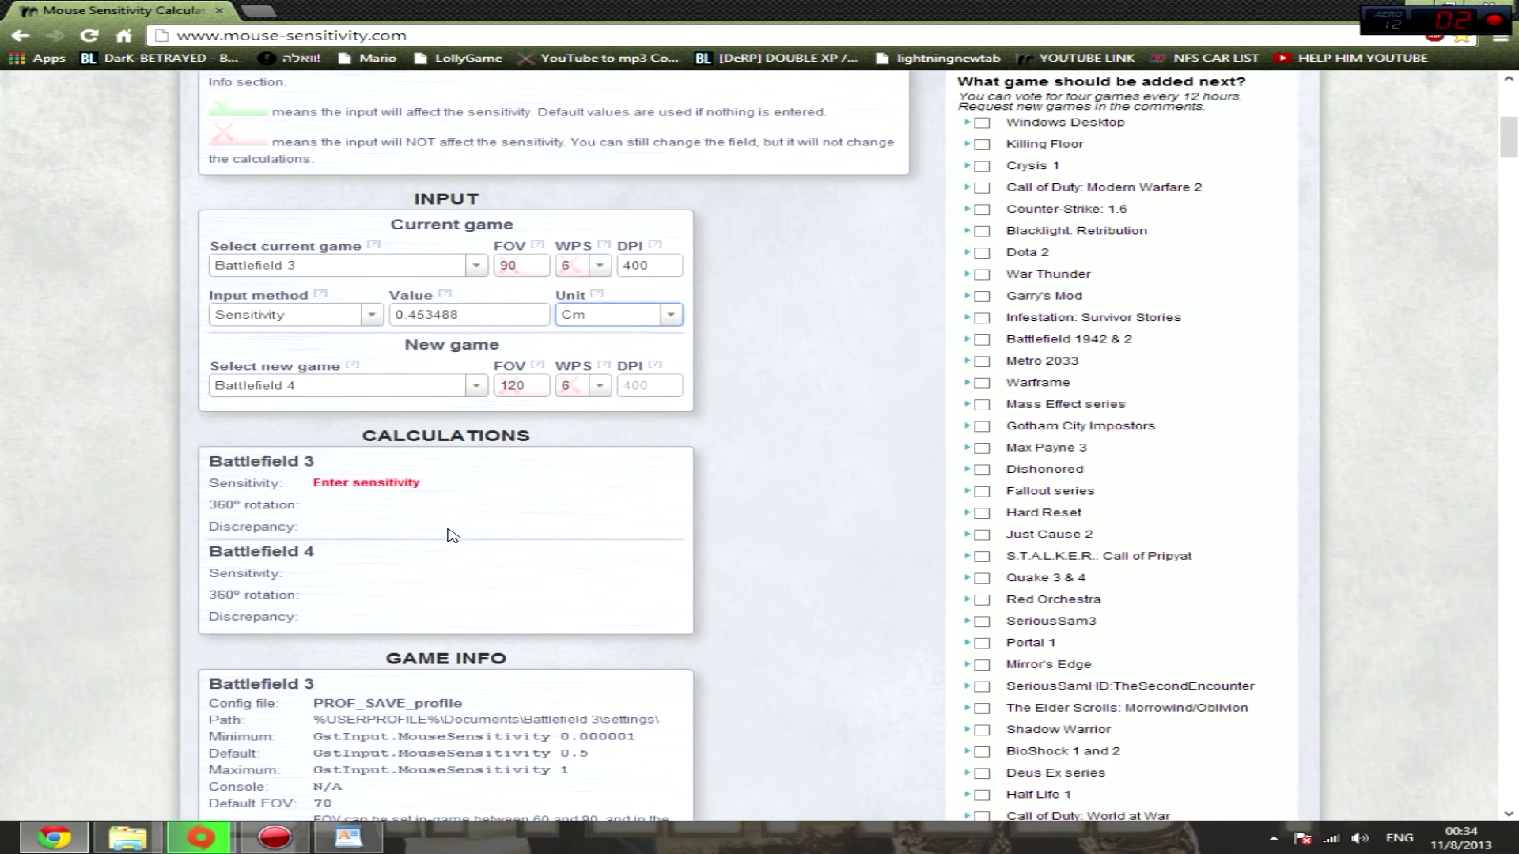
click(476, 385)
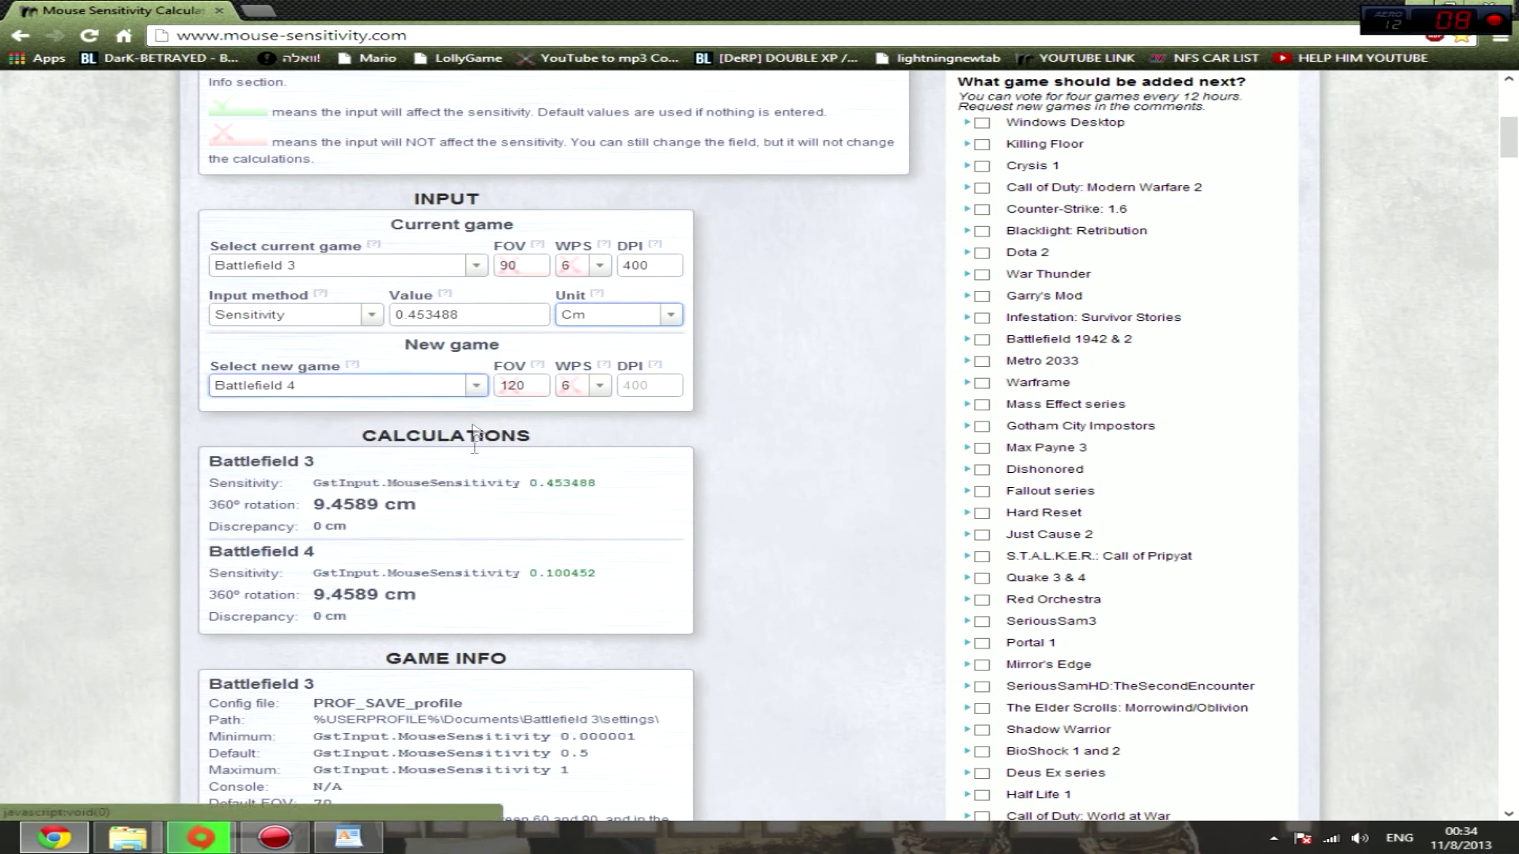